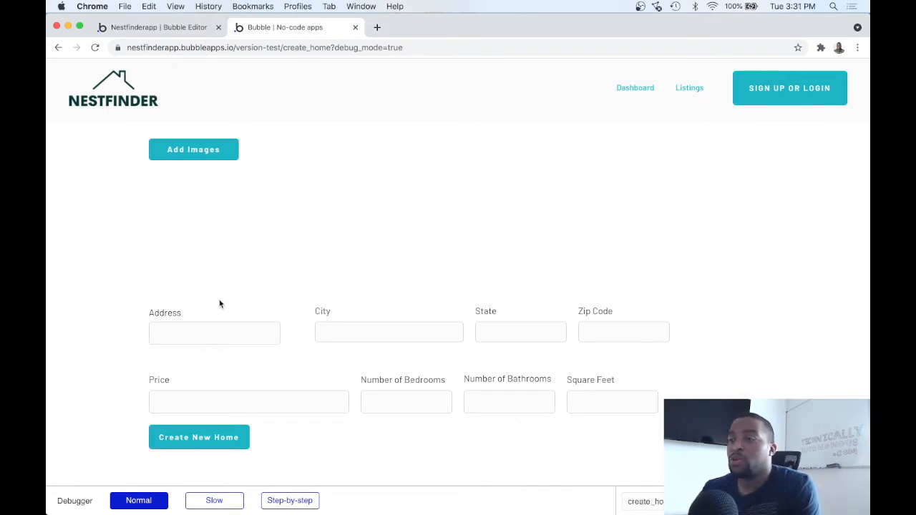
# In the editor, rename the Create New Home button element to 'Button - Create Submit Button'
pyautogui.click(172, 29)
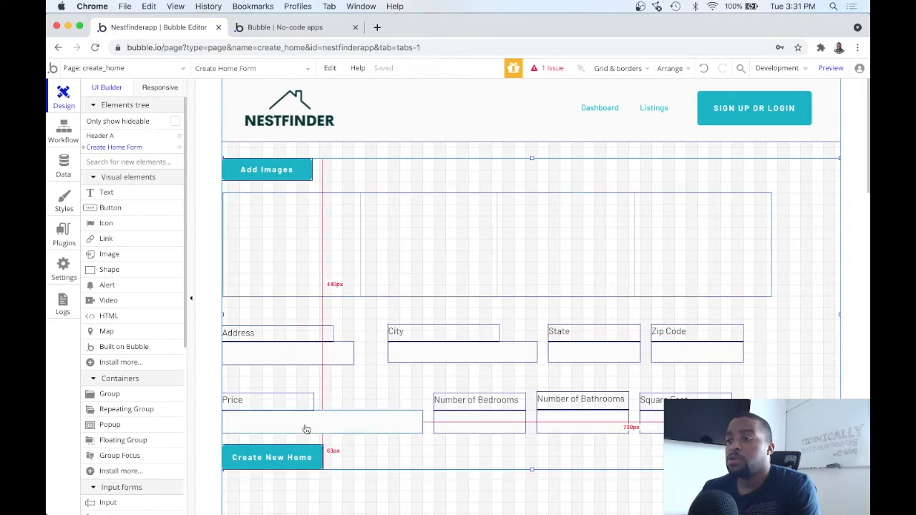
pyautogui.doubleClick(315, 453)
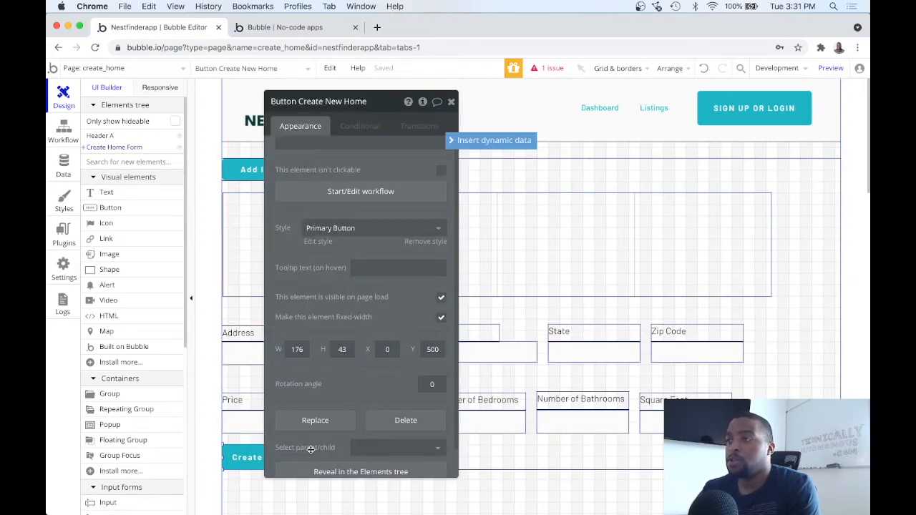
pyautogui.tripleClick(322, 101)
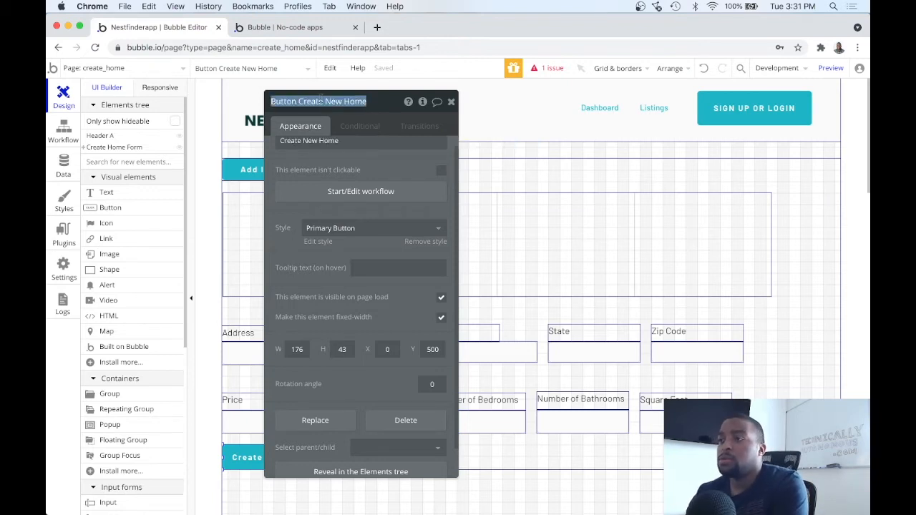
pyautogui.write('Button')
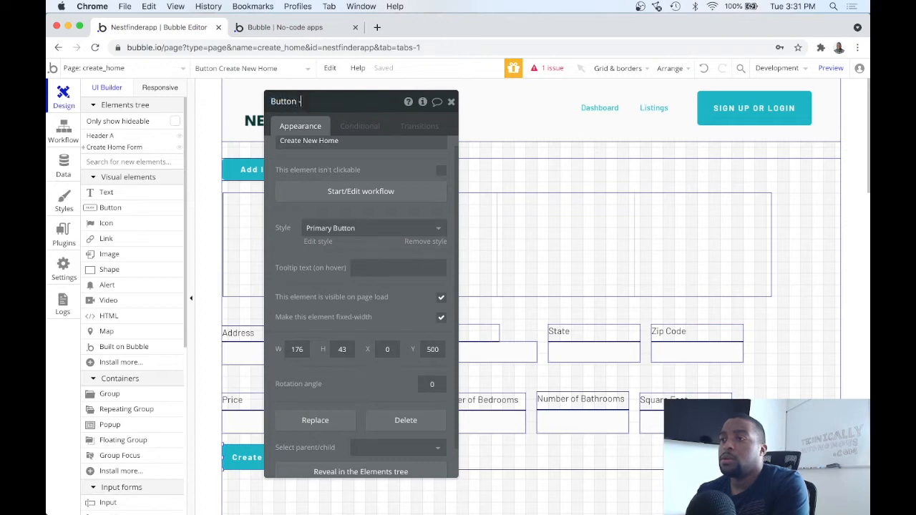
pyautogui.write(' - Create Home')
pyautogui.press('BackSpace')
pyautogui.press('BackSpace')
pyautogui.press('BackSpace')
pyautogui.press('BackSpace')
pyautogui.press('BackSpace')
pyautogui.press('BackSpace')
pyautogui.press('BackSpace')
pyautogui.press('BackSpace')
pyautogui.press('BackSpace')
pyautogui.write('Submit Button')
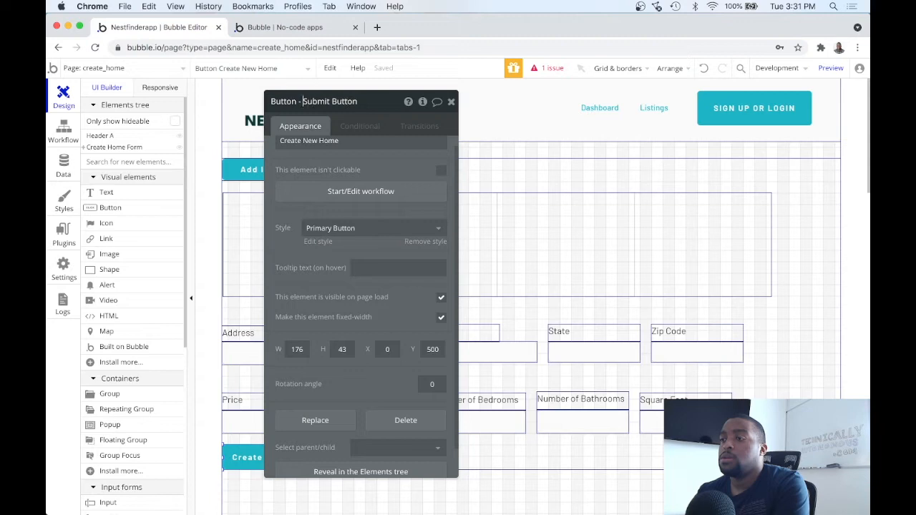
pyautogui.write('Create')
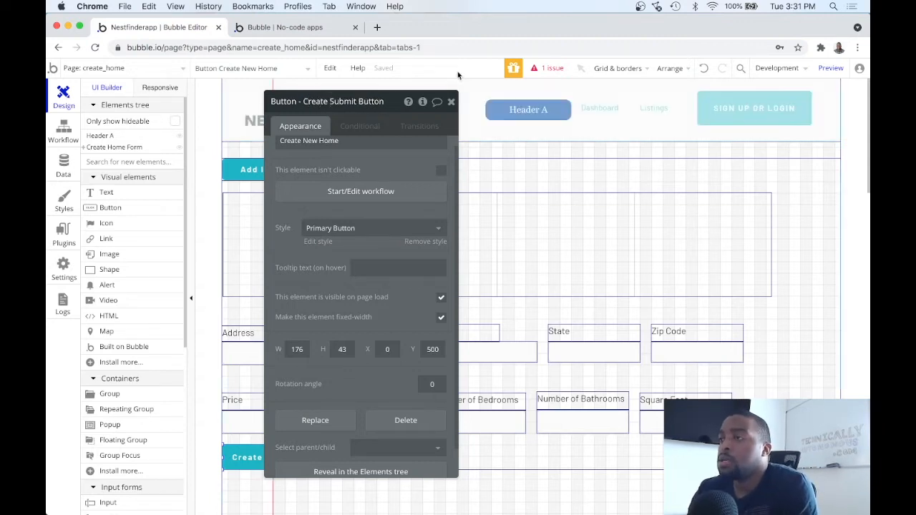
pyautogui.click(451, 101)
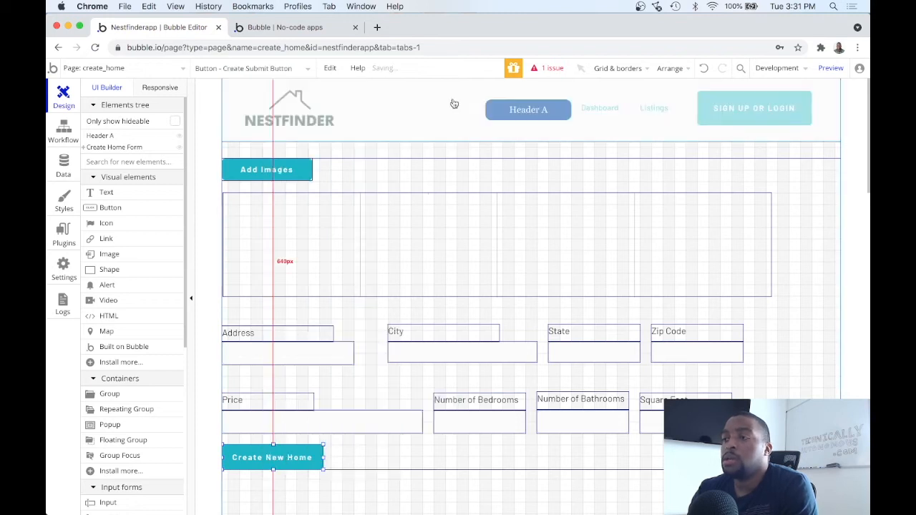
# Add a workflow event 'An element is clicked' for Button - Create Submit Button
pyautogui.click(365, 254)
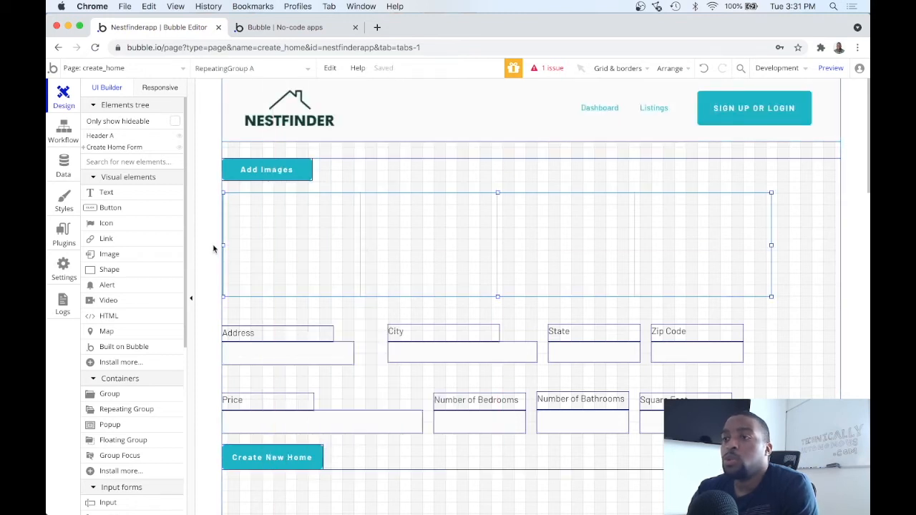
pyautogui.click(63, 129)
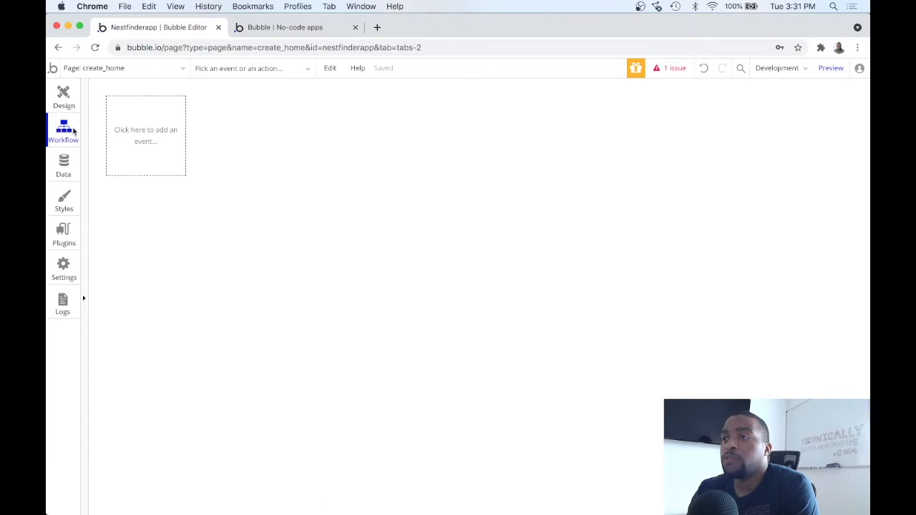
pyautogui.click(167, 144)
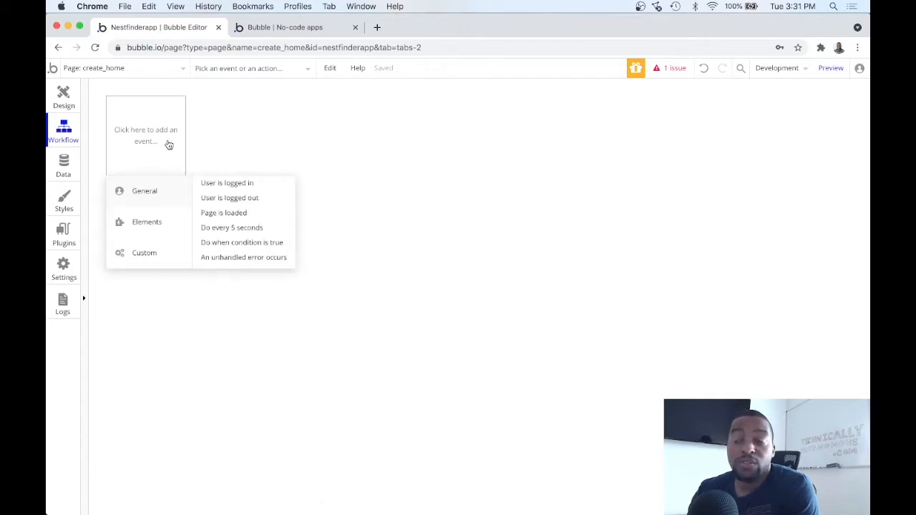
pyautogui.moveTo(150, 224)
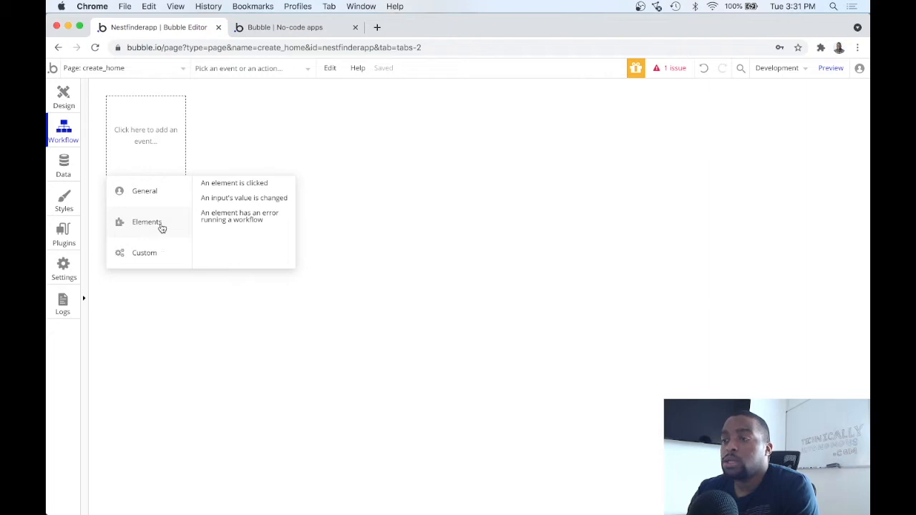
pyautogui.click(237, 184)
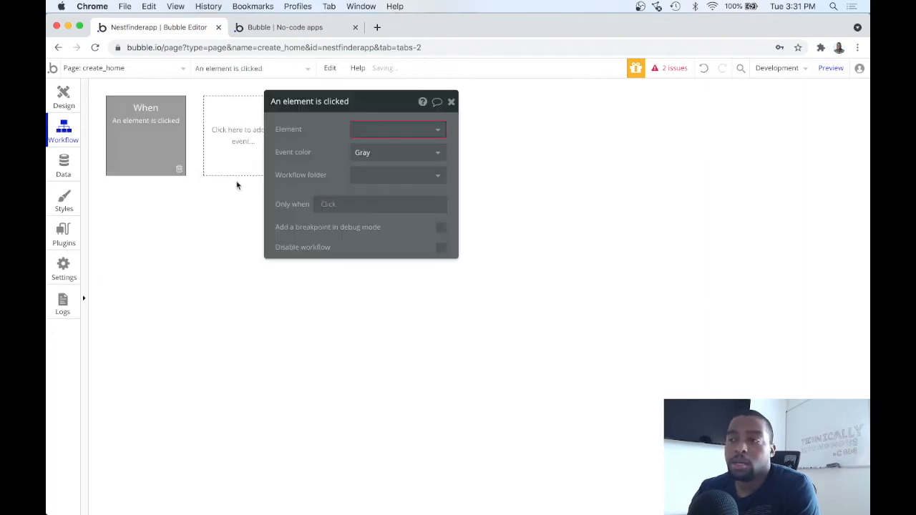
pyautogui.click(381, 128)
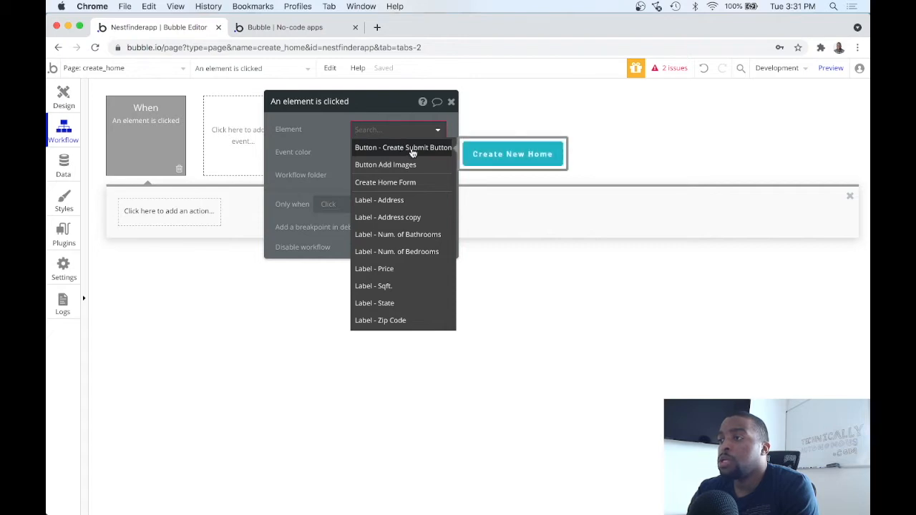
pyautogui.click(411, 148)
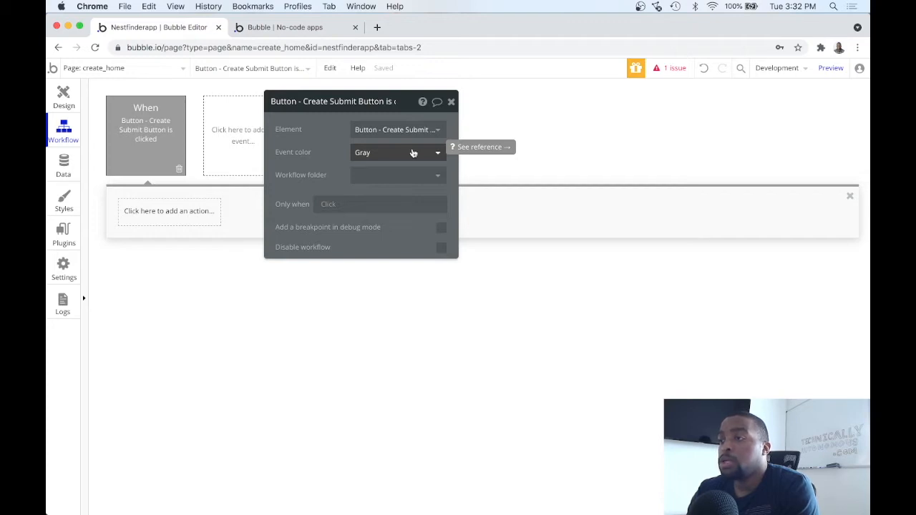
# Add a Data (Things) 'Create a new thing' action as Step 1
pyautogui.click(179, 215)
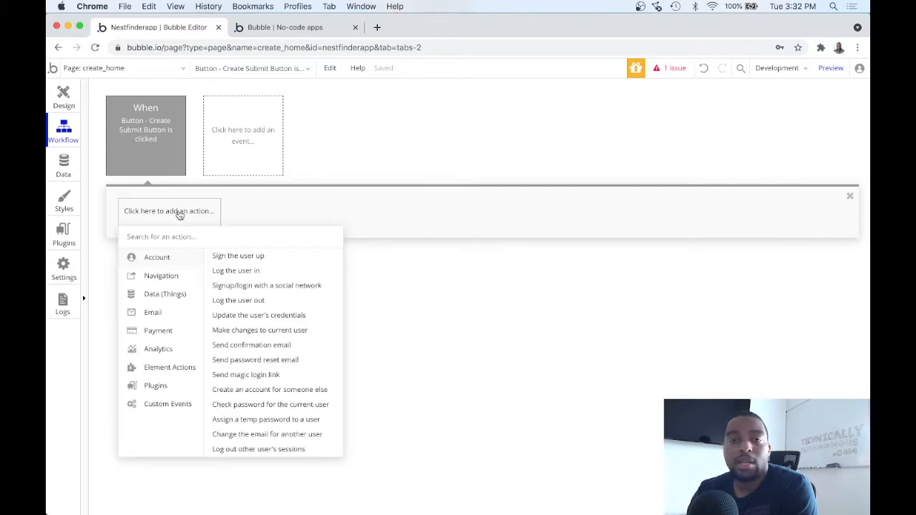
pyautogui.moveTo(174, 294)
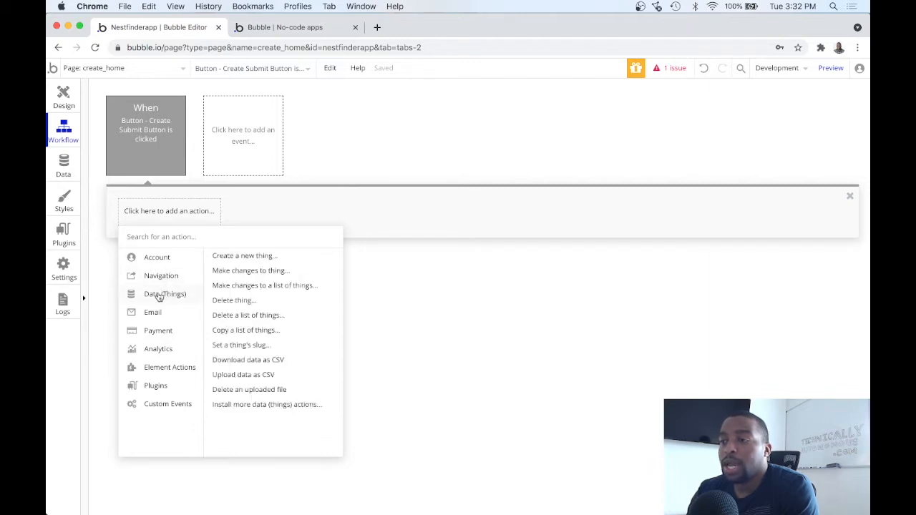
pyautogui.click(262, 258)
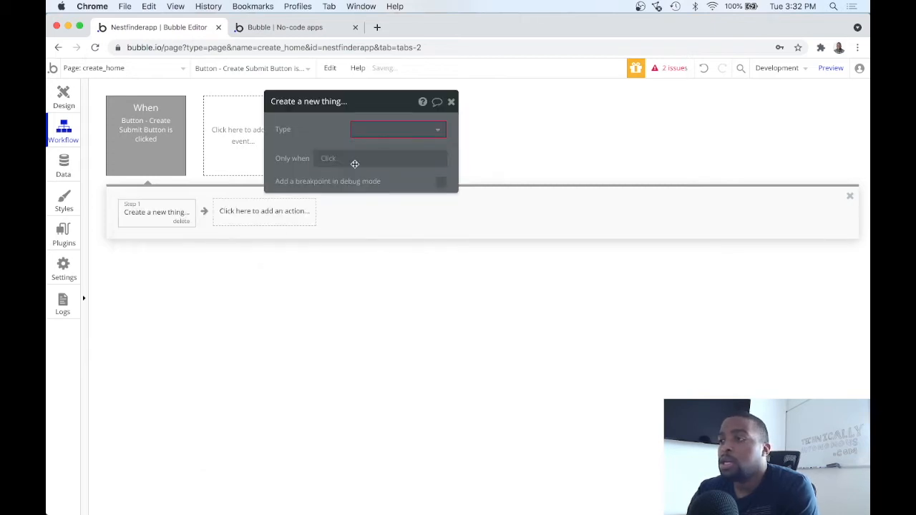
# Set Step 1's type to home and add a first field row to fill
pyautogui.click(398, 132)
pyautogui.click(398, 148)
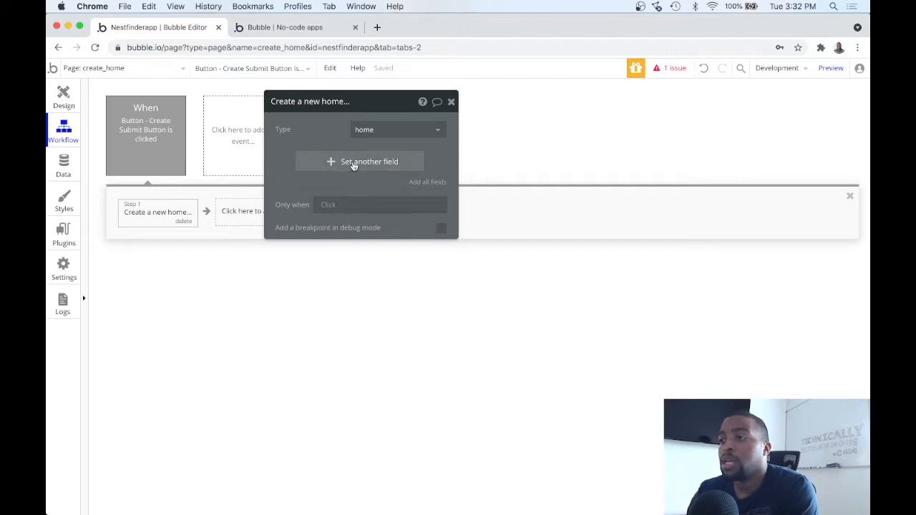
pyautogui.click(353, 163)
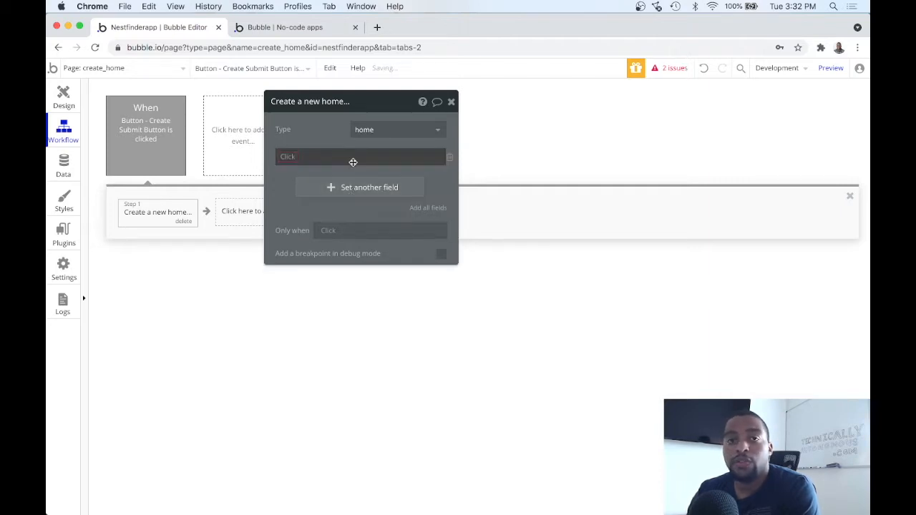
pyautogui.click(281, 155)
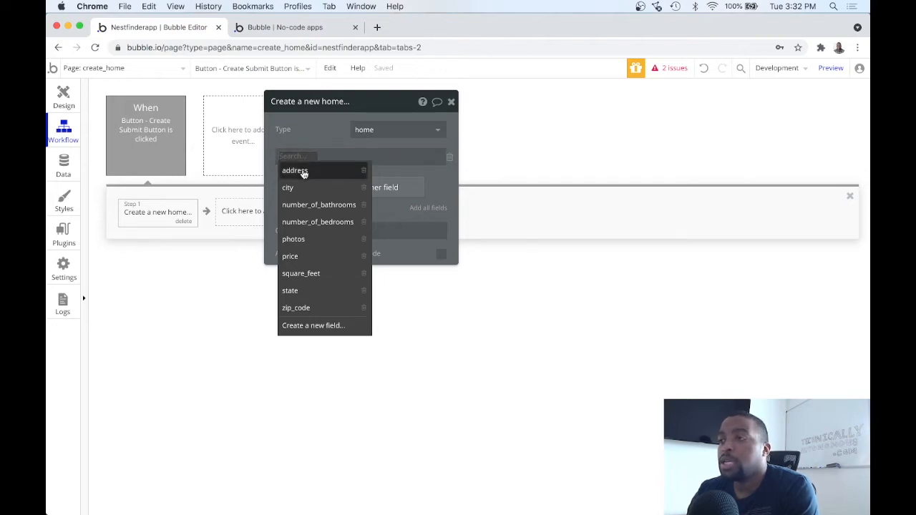
# Set the home's address to Input Field - Address's value and add another field row
pyautogui.click(303, 172)
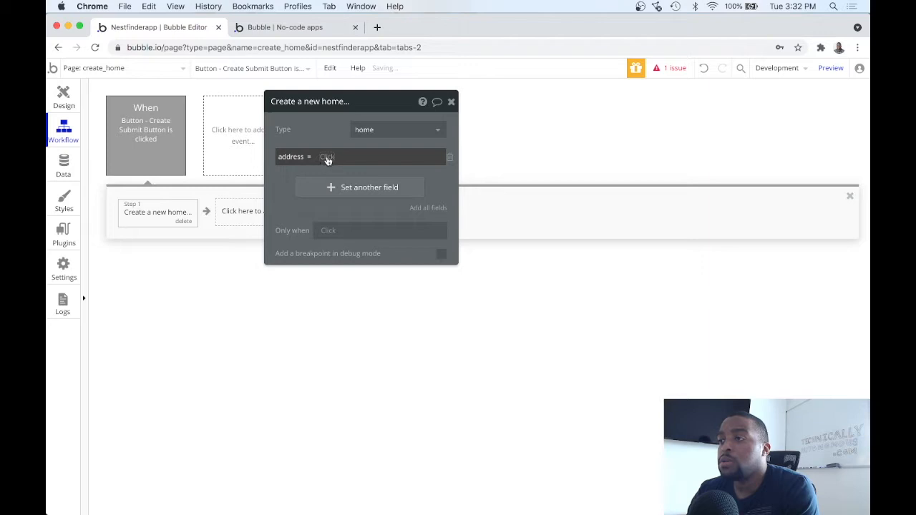
pyautogui.click(324, 156)
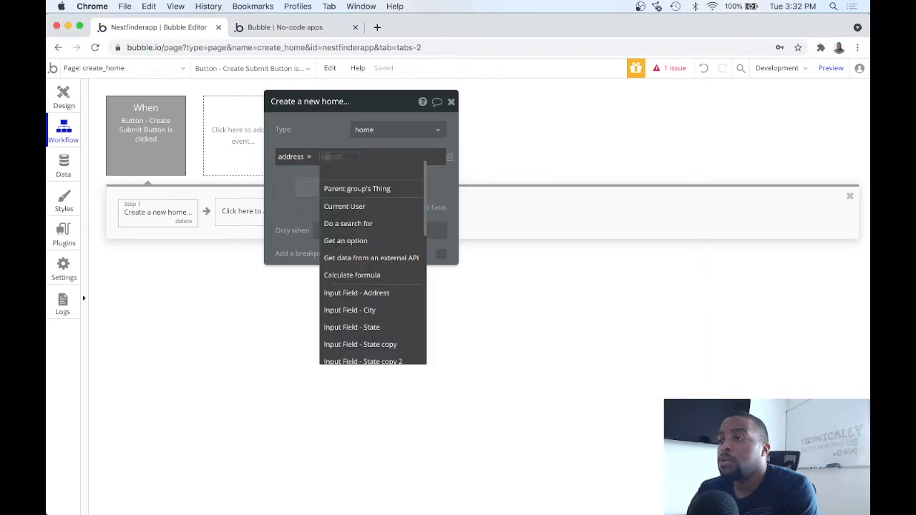
pyautogui.scroll(-3, 346, 215)
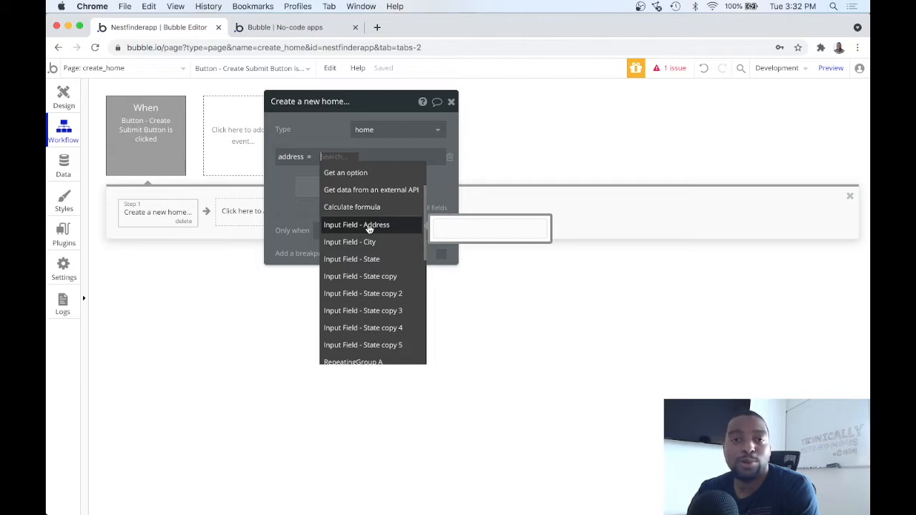
pyautogui.click(370, 226)
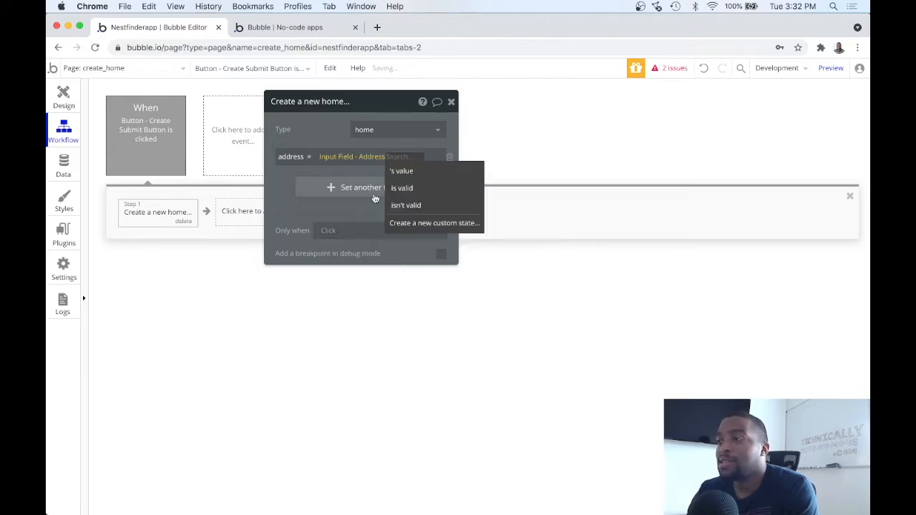
pyautogui.click(293, 176)
pyautogui.click(392, 157)
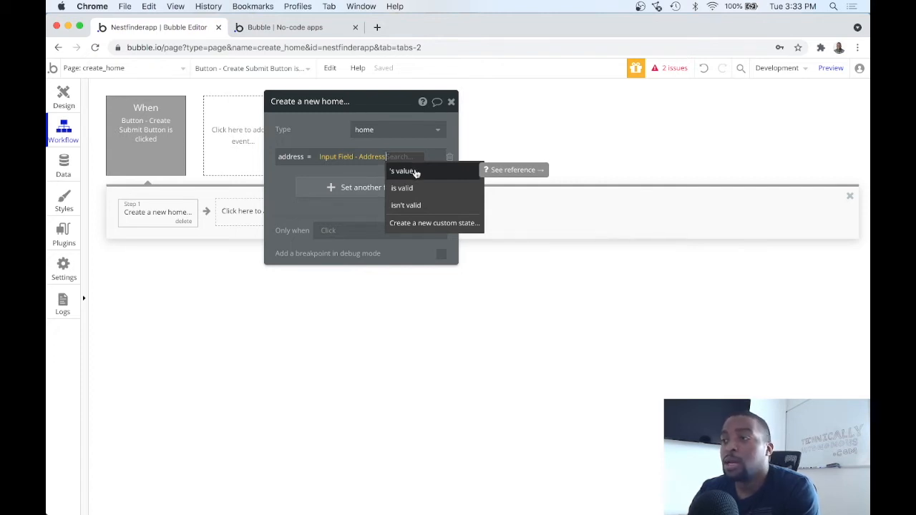
pyautogui.click(413, 173)
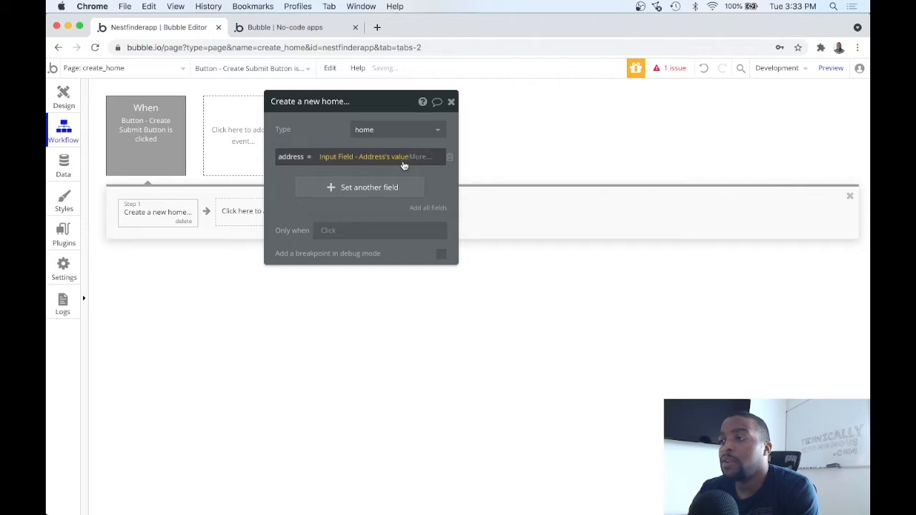
pyautogui.click(361, 187)
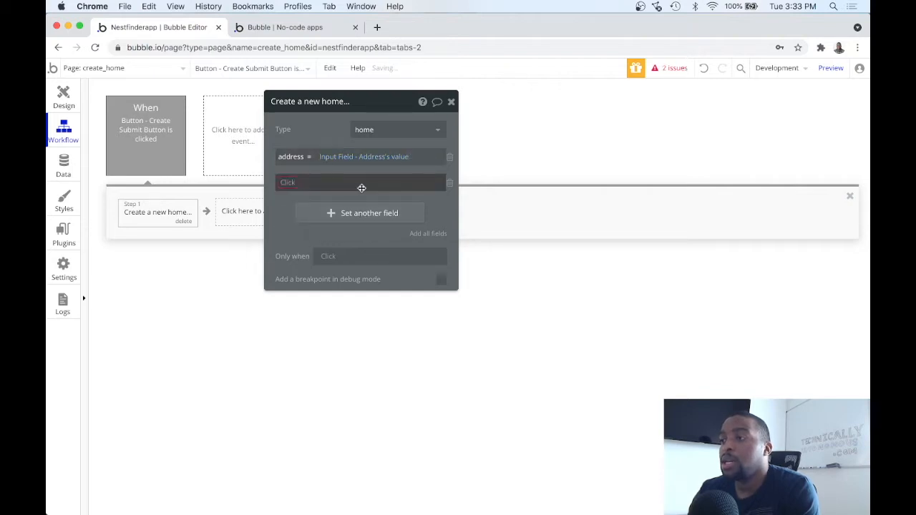
# Set city to Input Field - City's value and state to Input Field - State's value
pyautogui.click(288, 185)
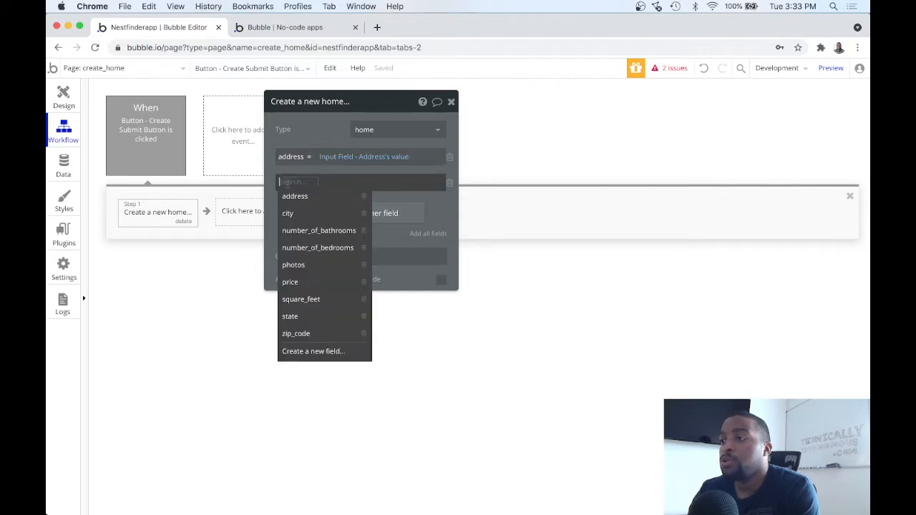
pyautogui.click(299, 215)
pyautogui.click(318, 184)
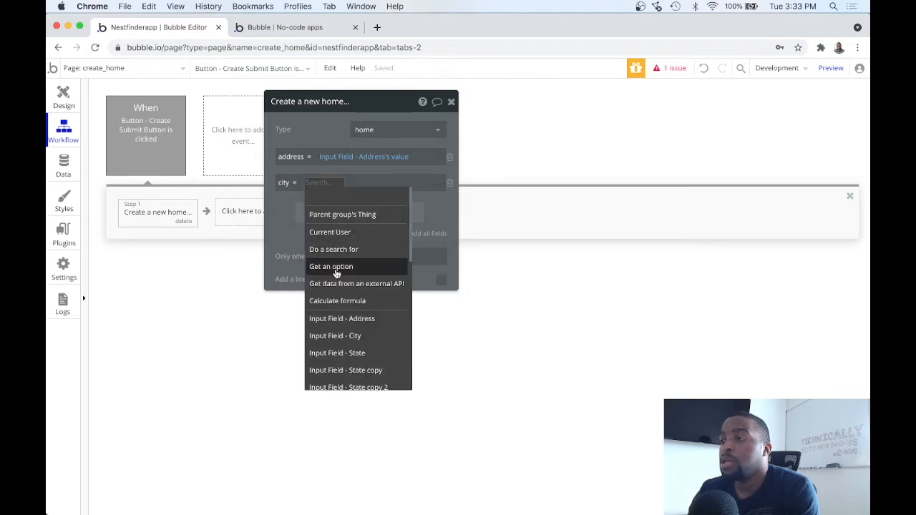
pyautogui.click(344, 334)
pyautogui.click(371, 196)
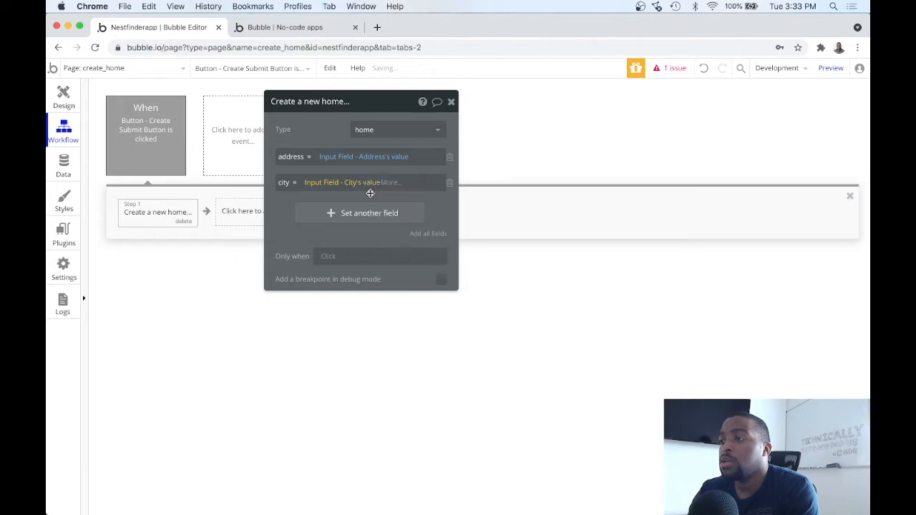
pyautogui.click(362, 215)
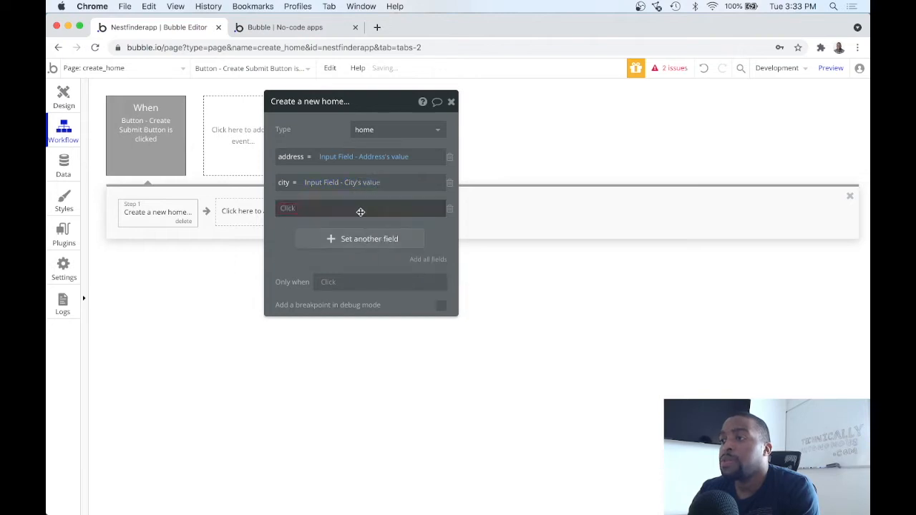
pyautogui.click(285, 209)
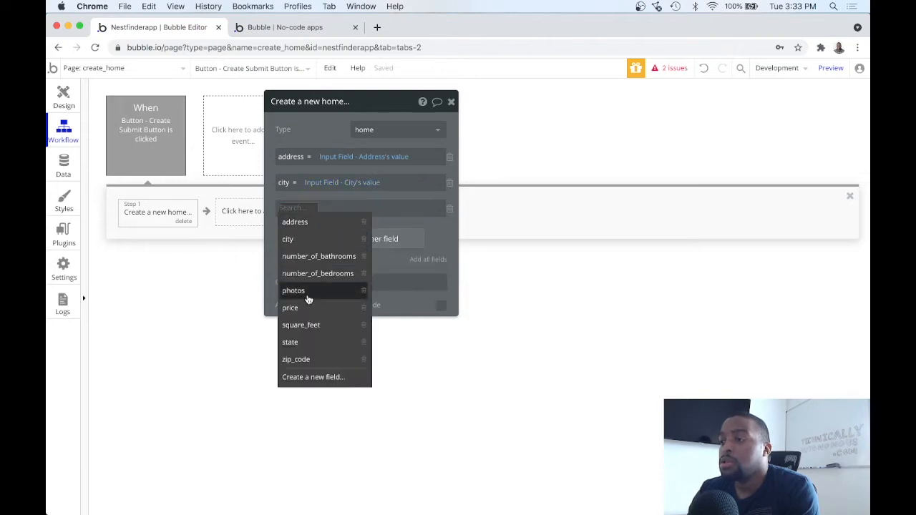
pyautogui.click(306, 343)
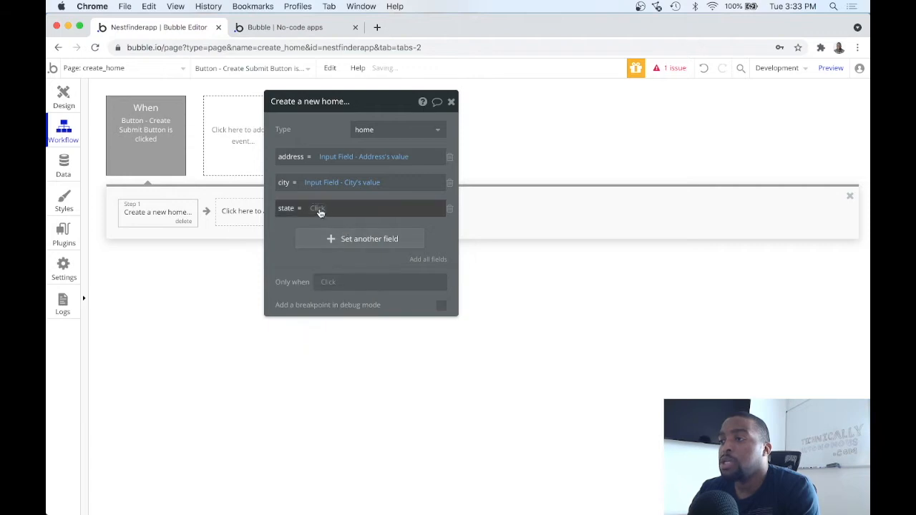
pyautogui.click(320, 209)
pyautogui.click(354, 379)
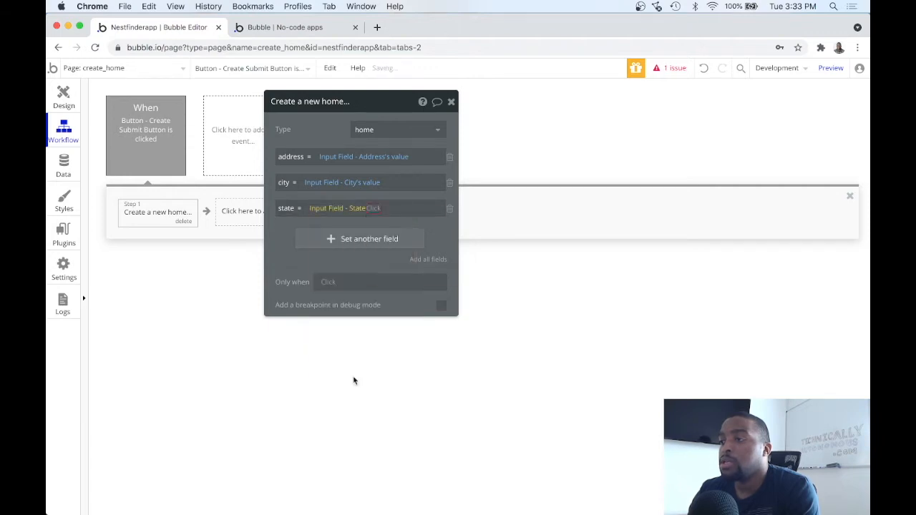
pyautogui.click(381, 224)
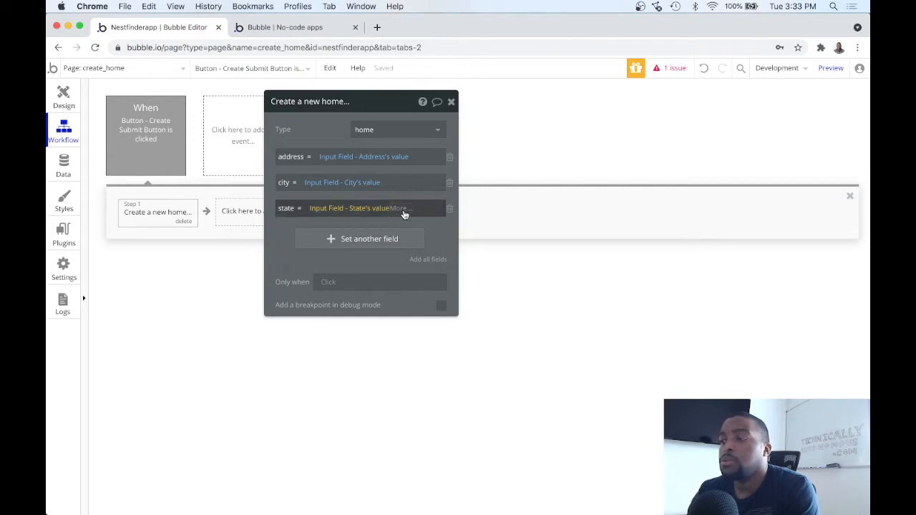
# Add a zip_code field row, leaving its value unchosen for now
pyautogui.click(389, 239)
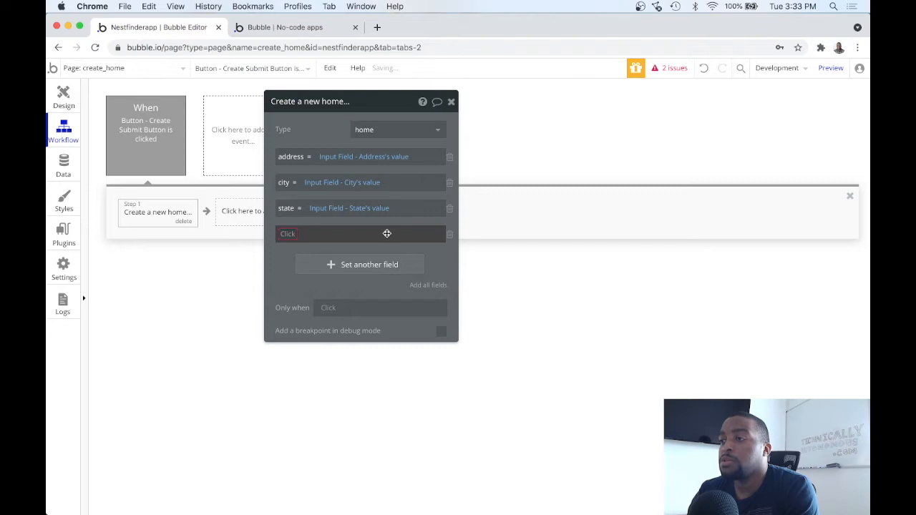
pyautogui.click(293, 238)
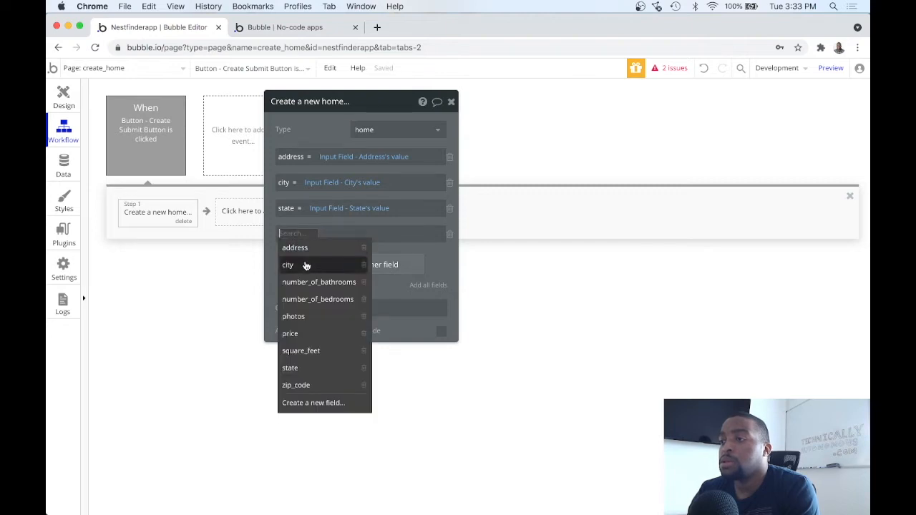
pyautogui.click(296, 385)
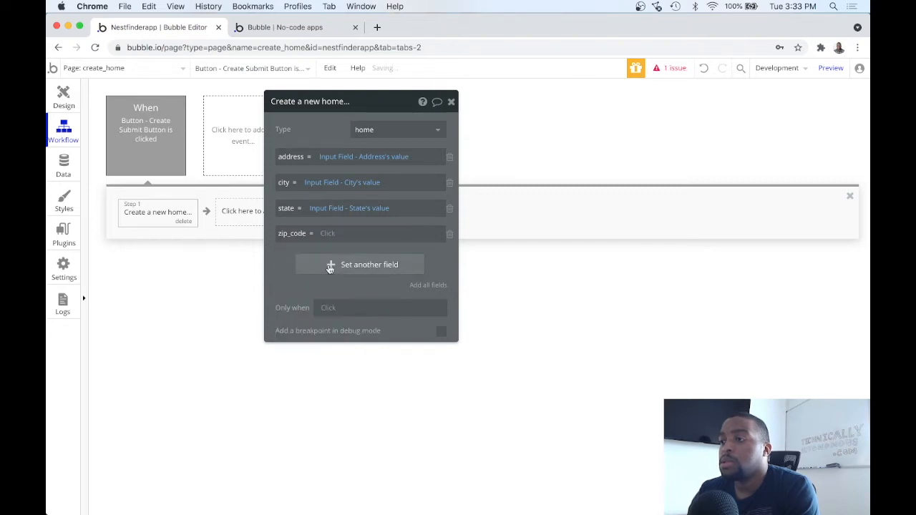
pyautogui.click(322, 234)
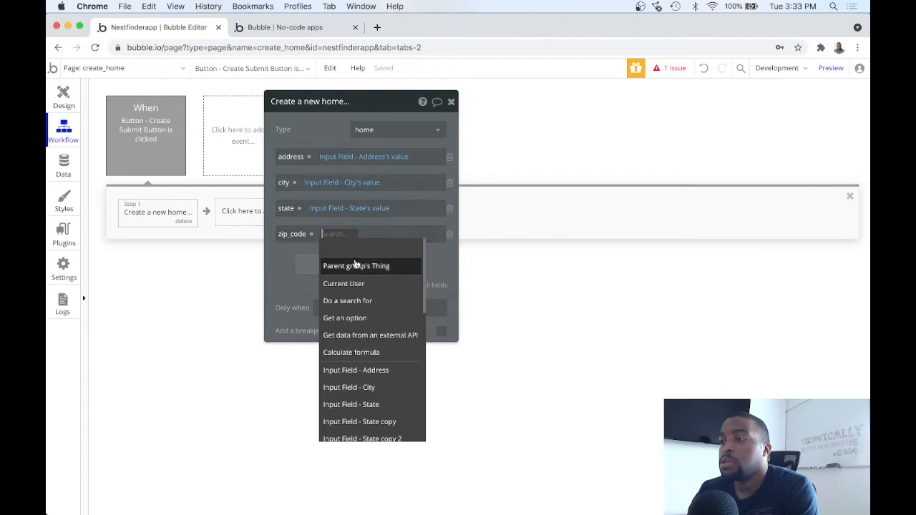
pyautogui.click(372, 220)
pyautogui.click(327, 235)
pyautogui.scroll(-3, 351, 308)
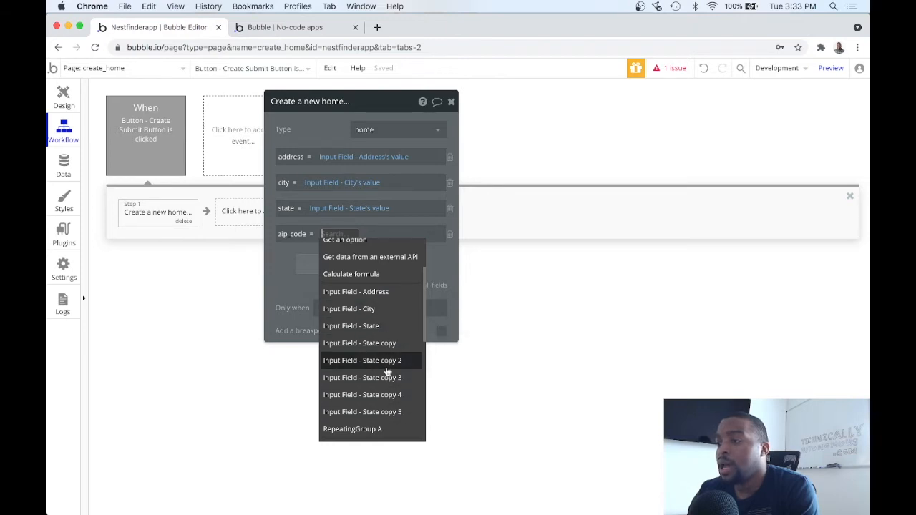
pyautogui.click(172, 256)
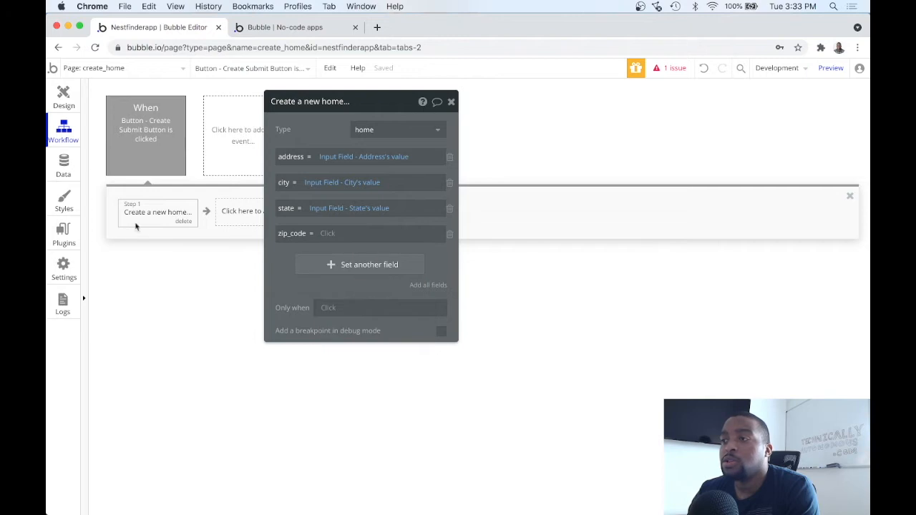
# In the design view, rename the two copied inputs to Zip Code and Price
pyautogui.click(64, 100)
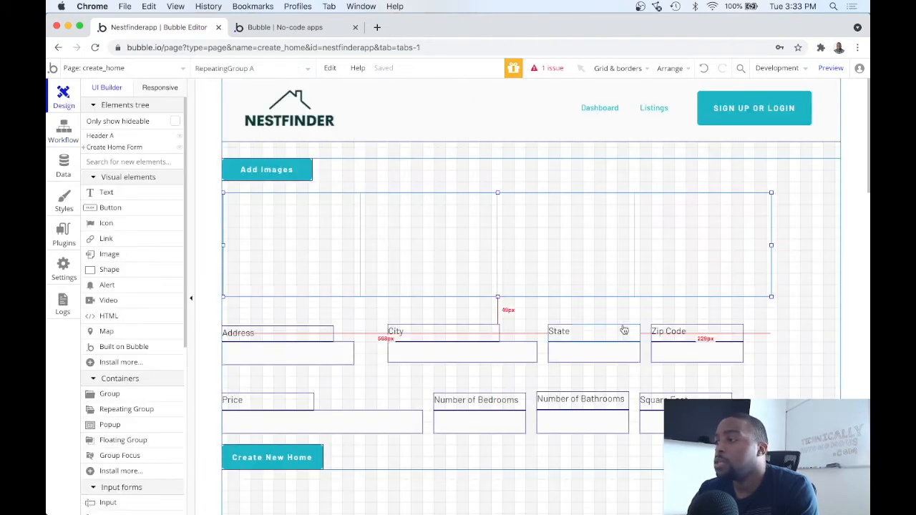
pyautogui.click(674, 350)
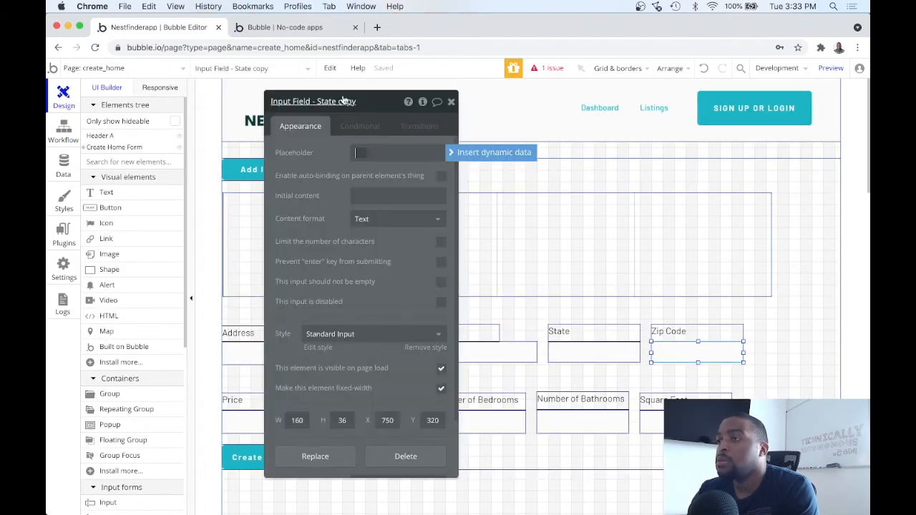
pyautogui.click(344, 101)
pyautogui.press('BackSpace')
pyautogui.press('BackSpace')
pyautogui.press('BackSpace')
pyautogui.press('BackSpace')
pyautogui.press('BackSpace')
pyautogui.press('BackSpace')
pyautogui.press('BackSpace')
pyautogui.press('BackSpace')
pyautogui.press('BackSpace')
pyautogui.press('BackSpace')
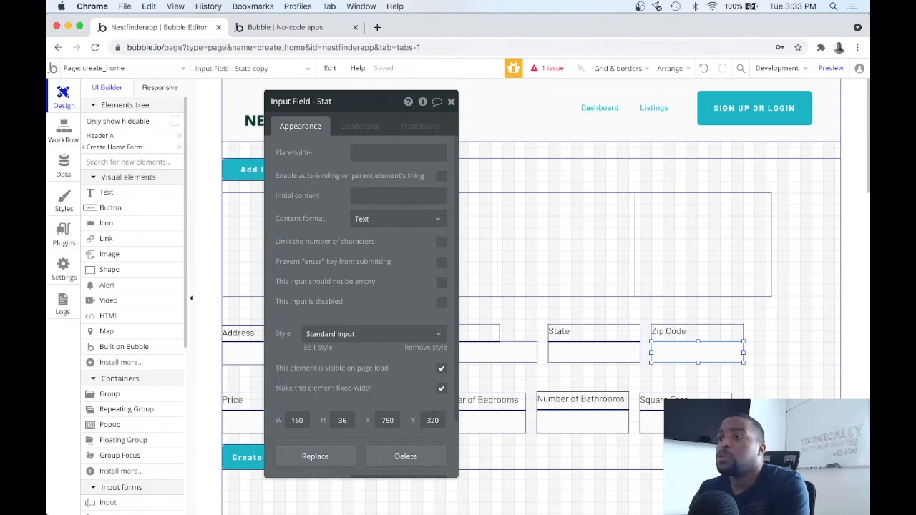
pyautogui.write('Zip Code')
pyautogui.click(451, 101)
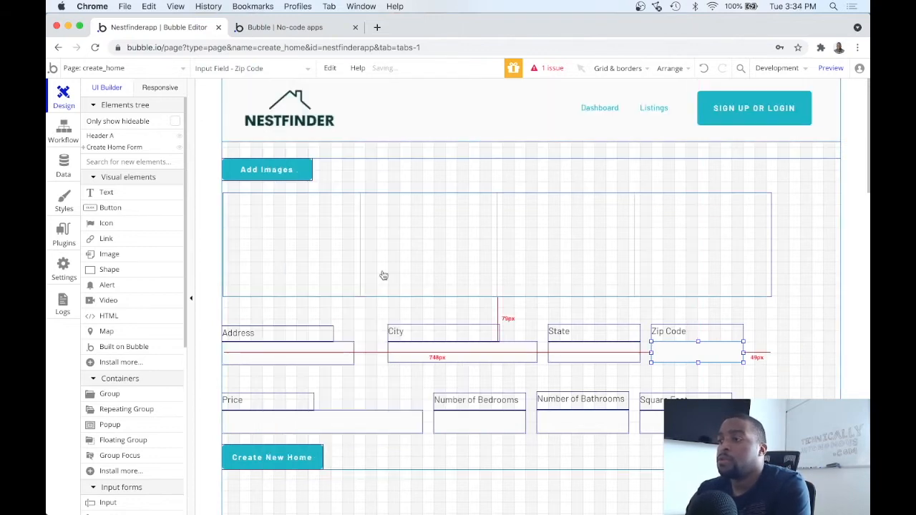
pyautogui.doubleClick(288, 423)
pyautogui.click(358, 101)
pyautogui.press('BackSpace')
pyautogui.press('BackSpace')
pyautogui.press('BackSpace')
pyautogui.press('BackSpace')
pyautogui.press('BackSpace')
pyautogui.press('BackSpace')
pyautogui.press('BackSpace')
pyautogui.press('BackSpace')
pyautogui.press('BackSpace')
pyautogui.press('BackSpace')
pyautogui.press('BackSpace')
pyautogui.write('Price')
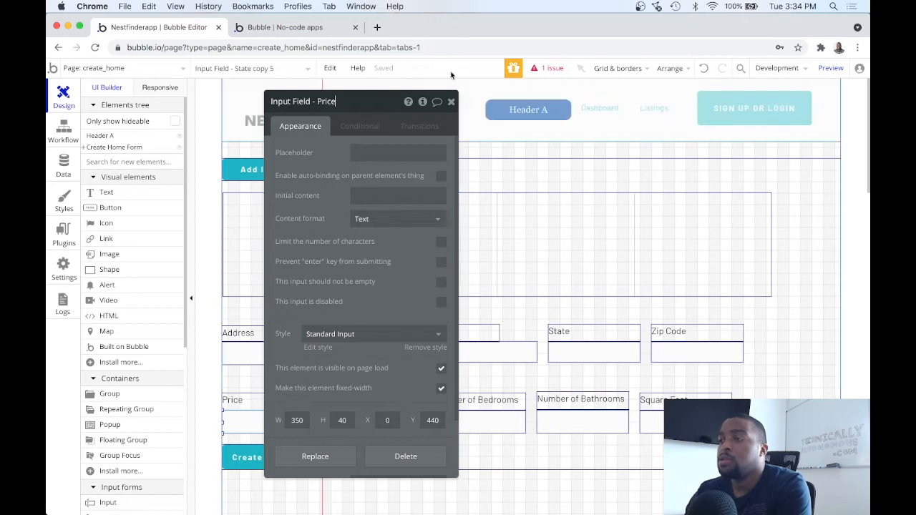
pyautogui.click(451, 101)
# Rename the bedrooms input to Num. Bedrooms
pyautogui.doubleClick(458, 420)
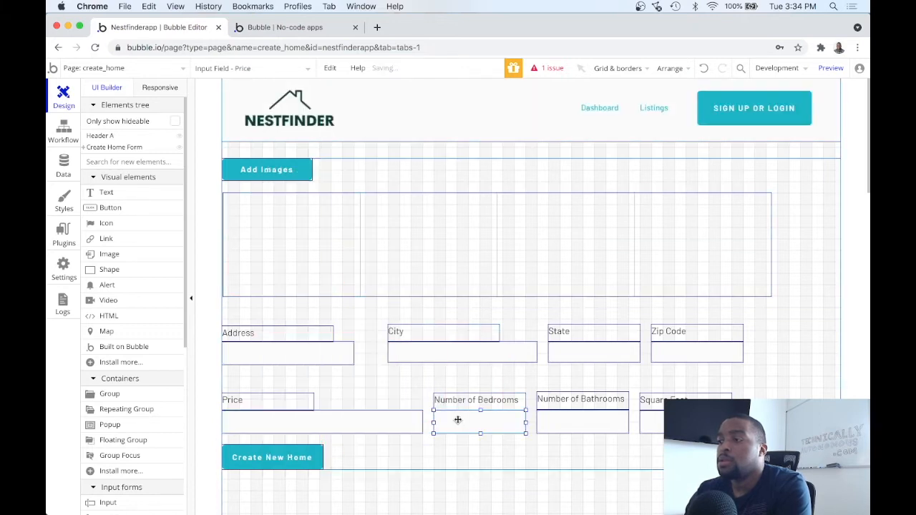
pyautogui.click(371, 101)
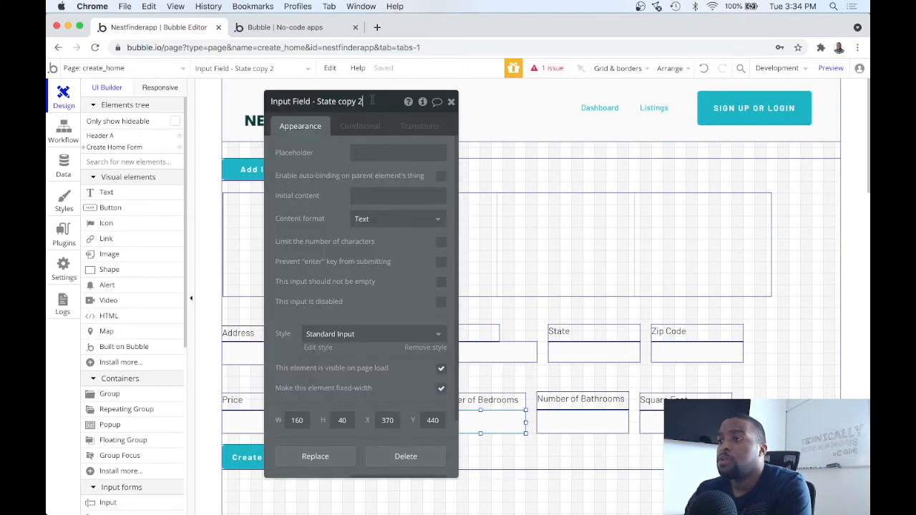
pyautogui.press('BackSpace')
pyautogui.press('BackSpace')
pyautogui.press('BackSpace')
pyautogui.press('BackSpace')
pyautogui.press('BackSpace')
pyautogui.press('BackSpace')
pyautogui.press('BackSpace')
pyautogui.write('Bu')
pyautogui.press('BackSpace')
pyautogui.press('BackSpace')
pyautogui.write('m.')
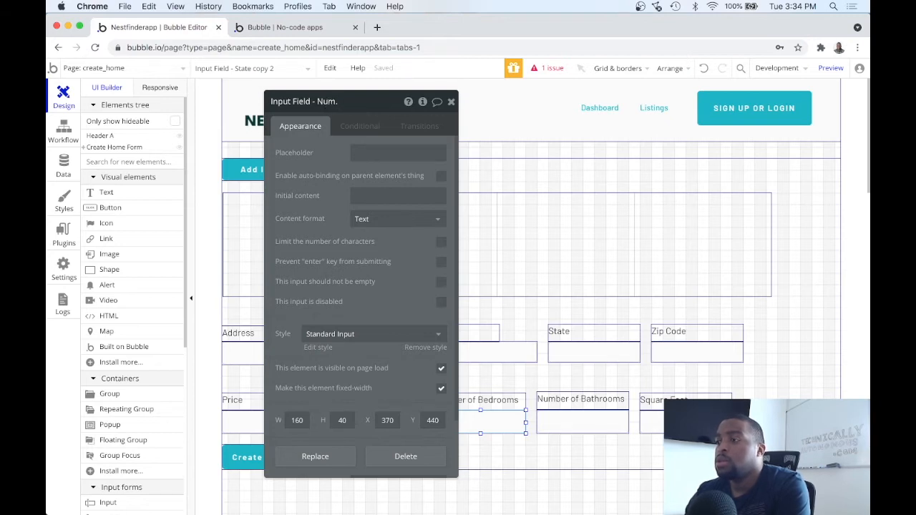
pyautogui.write('edroms')
pyautogui.press('BackSpace')
pyautogui.press('BackSpace')
pyautogui.press('BackSpace')
pyautogui.write('rooms')
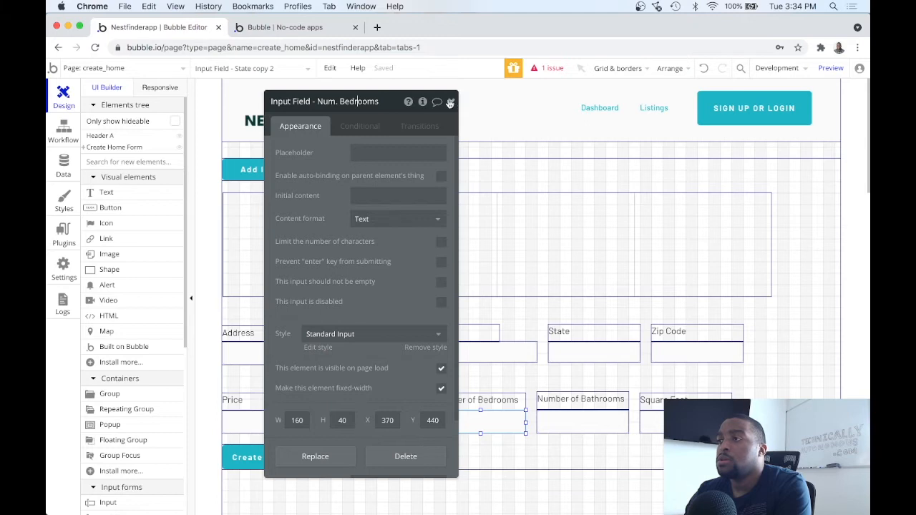
pyautogui.click(451, 102)
# Rename the last two inputs to Num. Bathrooms and Input Field - Square Feet
pyautogui.doubleClick(552, 425)
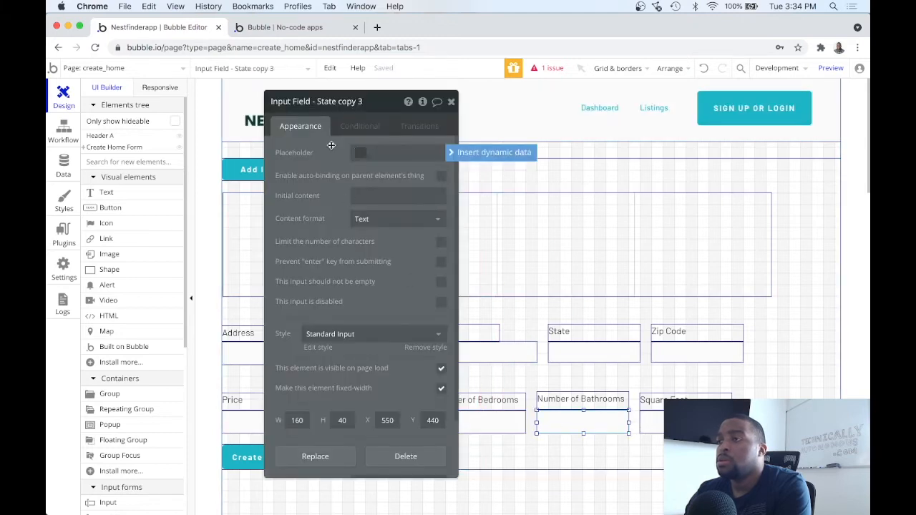
pyautogui.click(360, 101)
pyautogui.press('BackSpace')
pyautogui.press('BackSpace')
pyautogui.press('BackSpace')
pyautogui.press('BackSpace')
pyautogui.press('BackSpace')
pyautogui.press('BackSpace')
pyautogui.press('BackSpace')
pyautogui.press('BackSpace')
pyautogui.press('BackSpace')
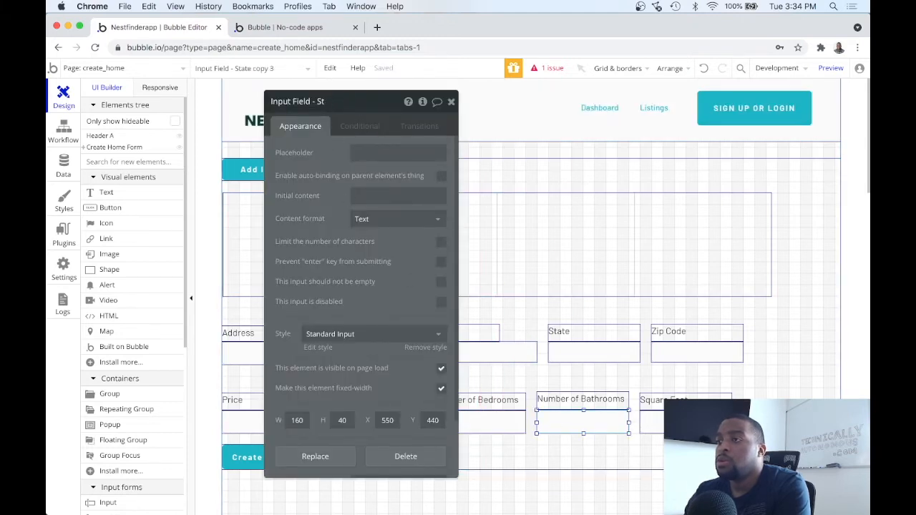
pyautogui.press('BackSpace')
pyautogui.write('Num')
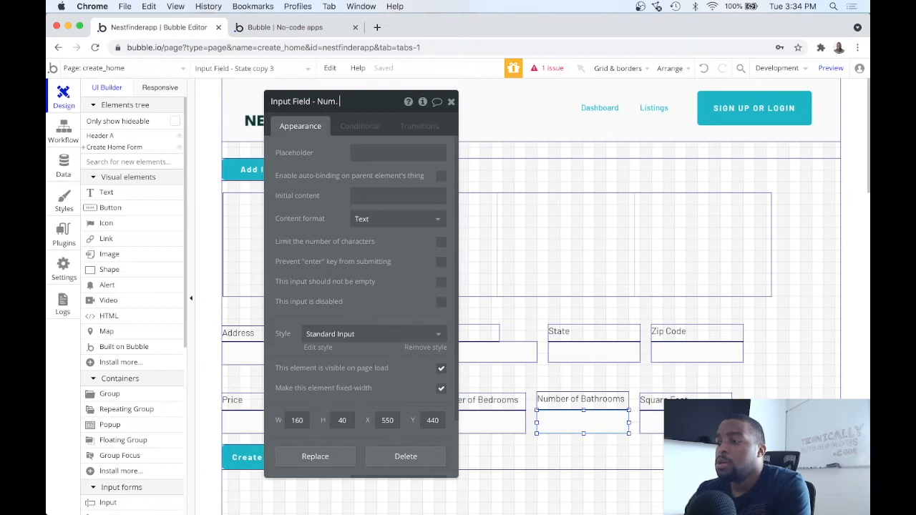
pyautogui.write('. Bathrooms')
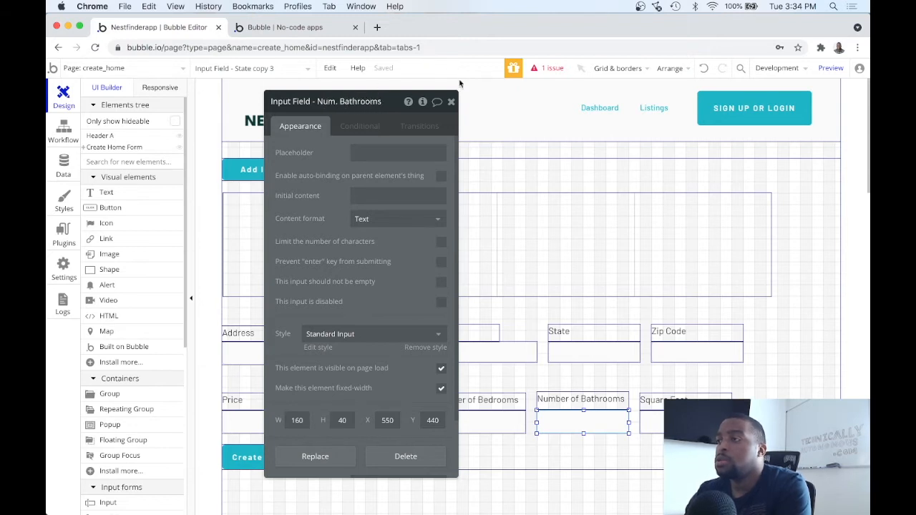
pyautogui.click(451, 102)
pyautogui.doubleClick(656, 423)
pyautogui.doubleClick(347, 102)
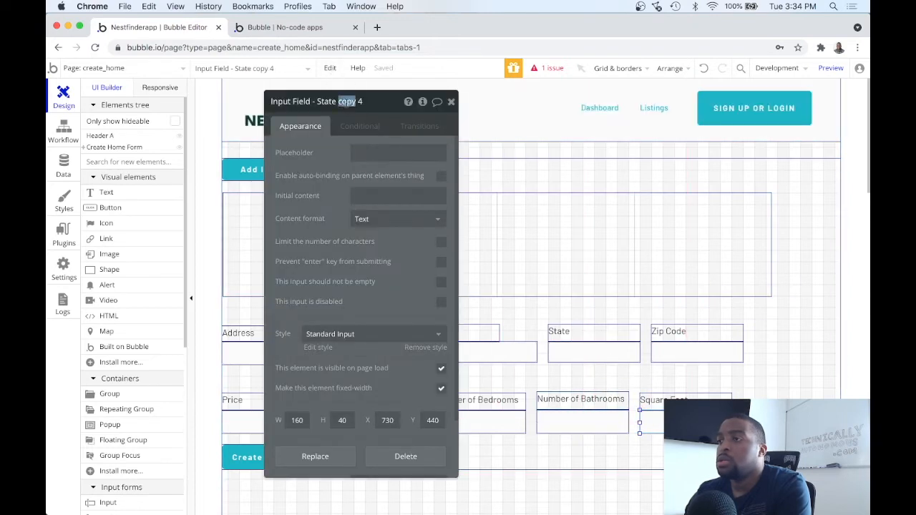
pyautogui.press('BackSpace')
pyautogui.press('BackSpace')
pyautogui.press('BackSpace')
pyautogui.press('BackSpace')
pyautogui.press('BackSpace')
pyautogui.press('BackSpace')
pyautogui.press('BackSpace')
pyautogui.press('BackSpace')
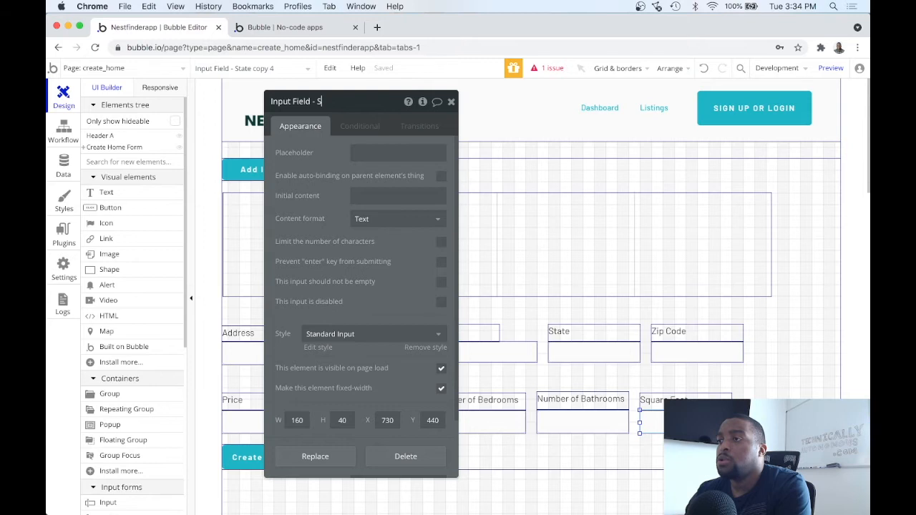
pyautogui.write('quareFeet')
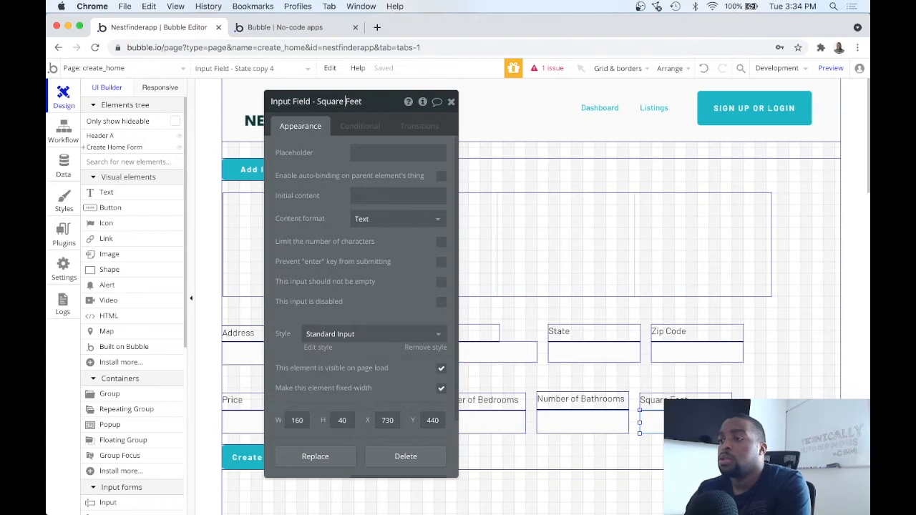
pyautogui.click(452, 102)
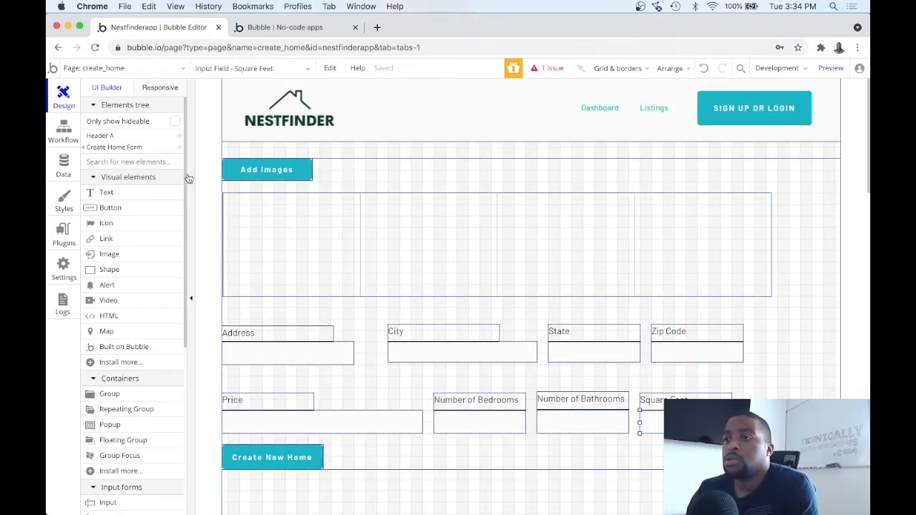
# Set zip_code to Input Field - Zip Code's value
pyautogui.click(63, 130)
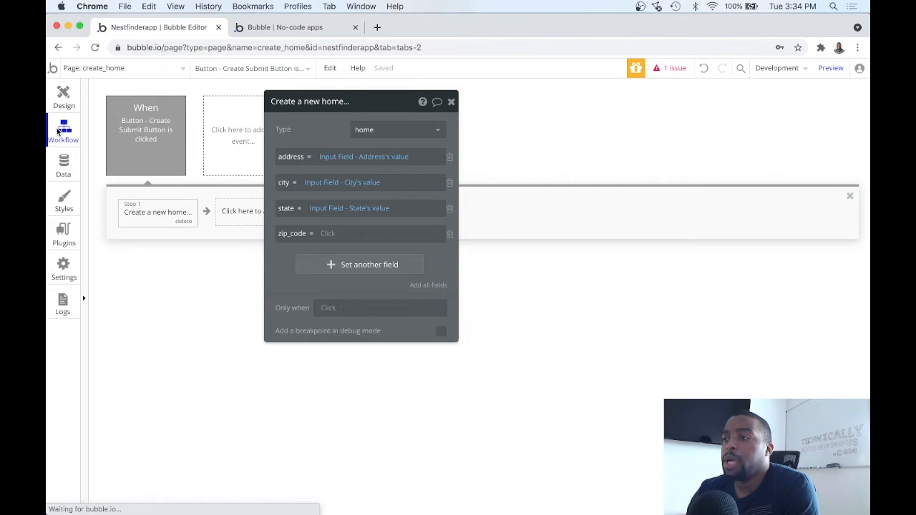
pyautogui.click(326, 233)
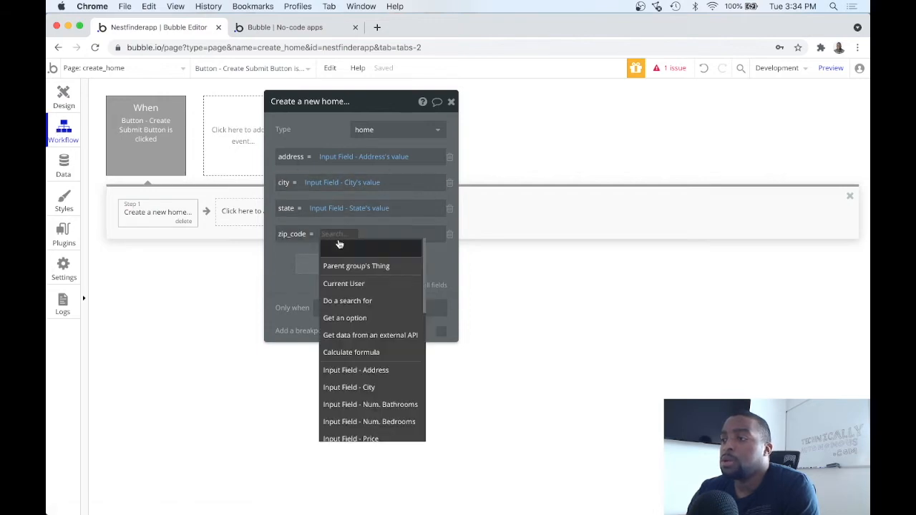
pyautogui.scroll(-3, 355, 406)
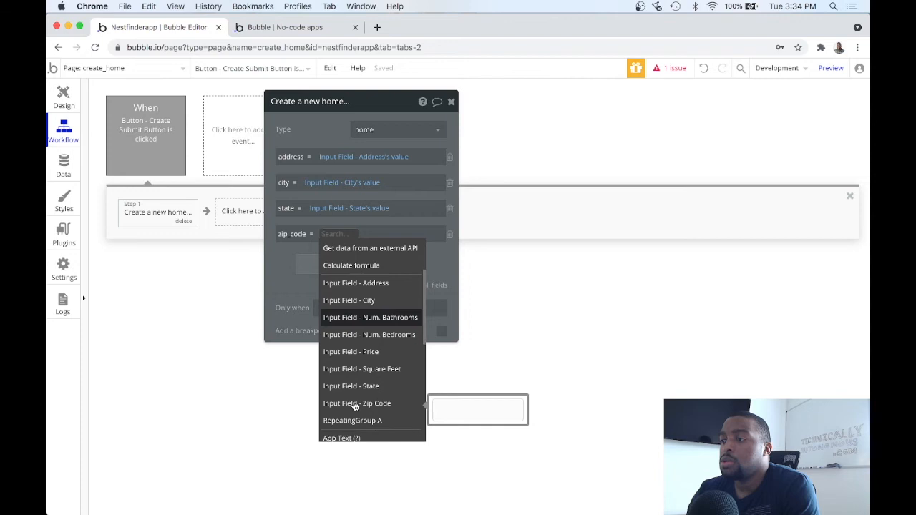
pyautogui.click(351, 404)
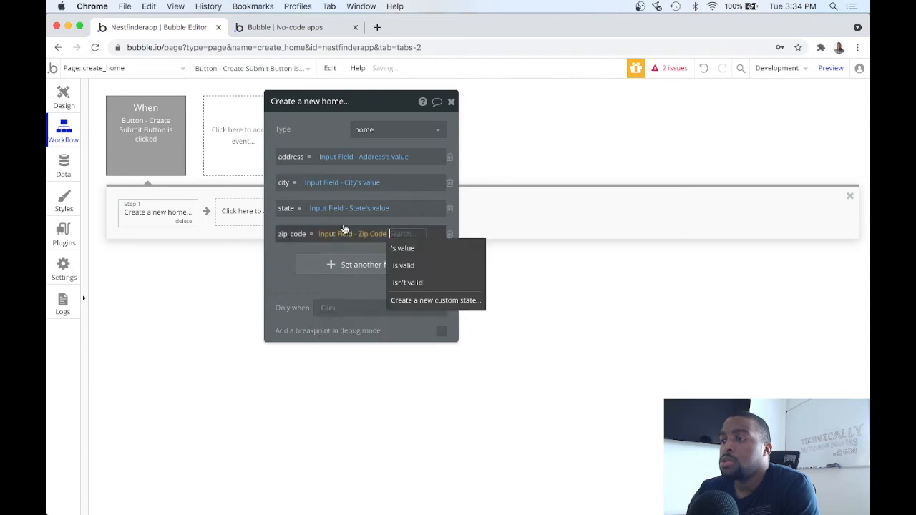
pyautogui.click(401, 248)
# Add a number_of_bedrooms field set to the Num. Bedrooms input's value
pyautogui.click(361, 266)
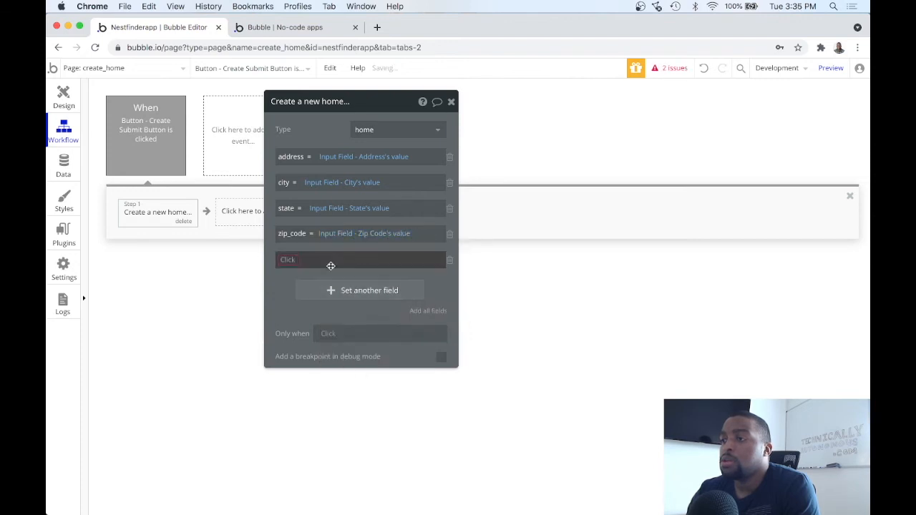
pyautogui.click(284, 260)
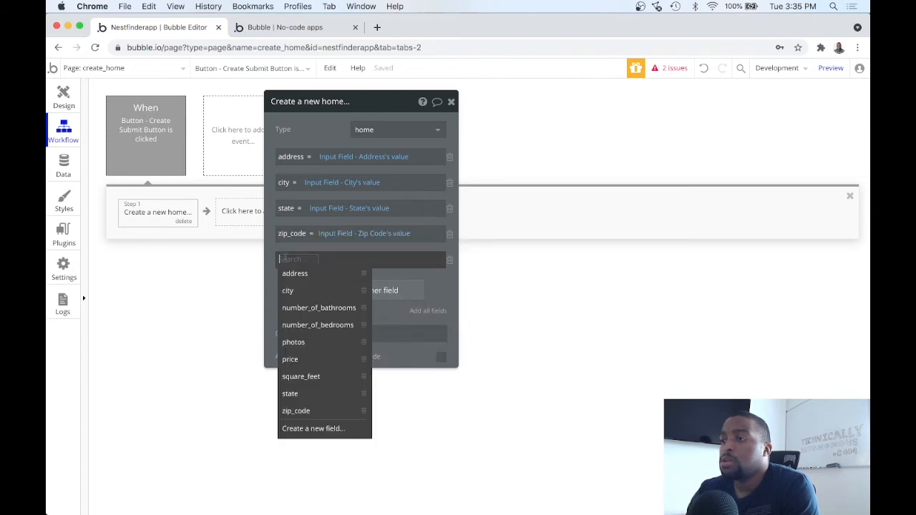
pyautogui.click(313, 376)
pyautogui.click(306, 260)
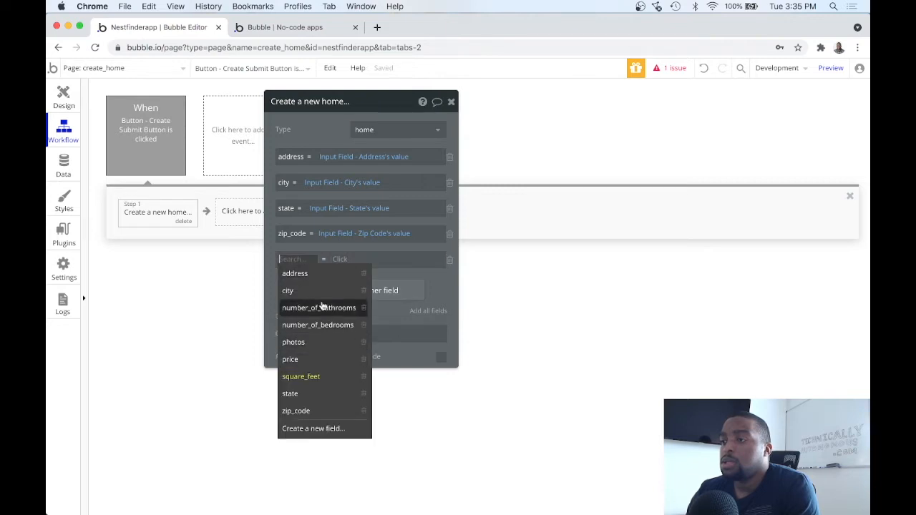
pyautogui.click(318, 323)
pyautogui.click(371, 259)
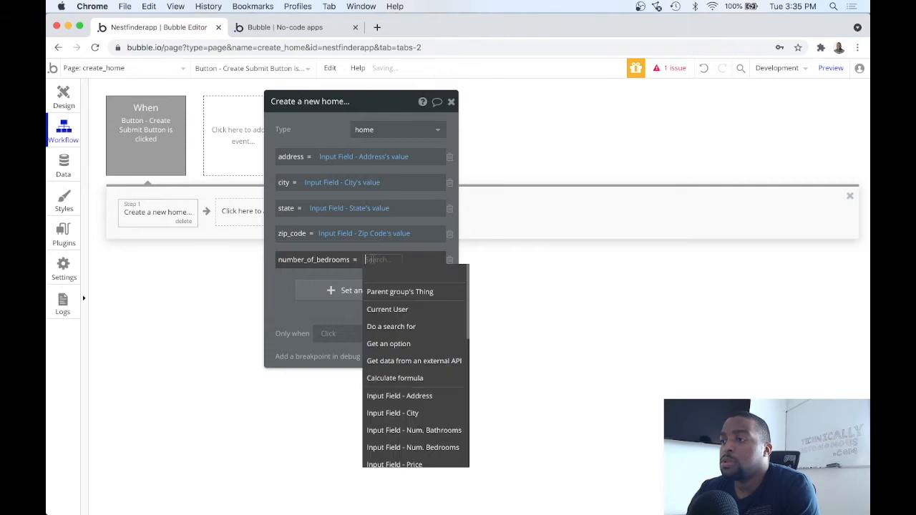
pyautogui.click(406, 413)
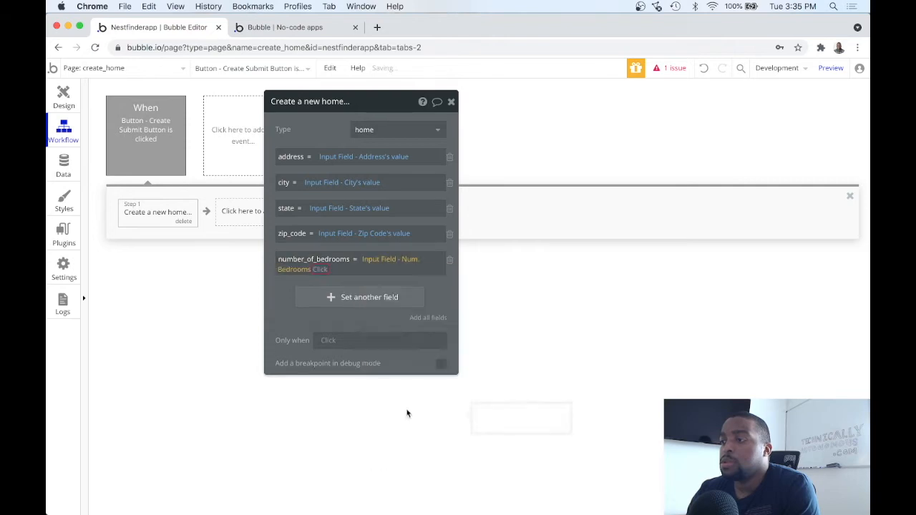
pyautogui.click(338, 287)
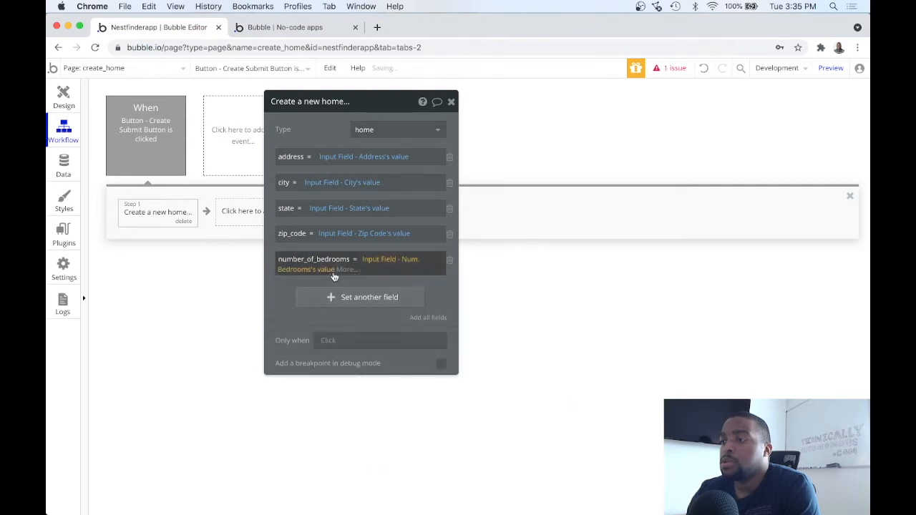
# Map number_of_bathrooms and square_feet to the Num. Bathrooms and Square Feet input values
pyautogui.click(339, 294)
pyautogui.click(296, 298)
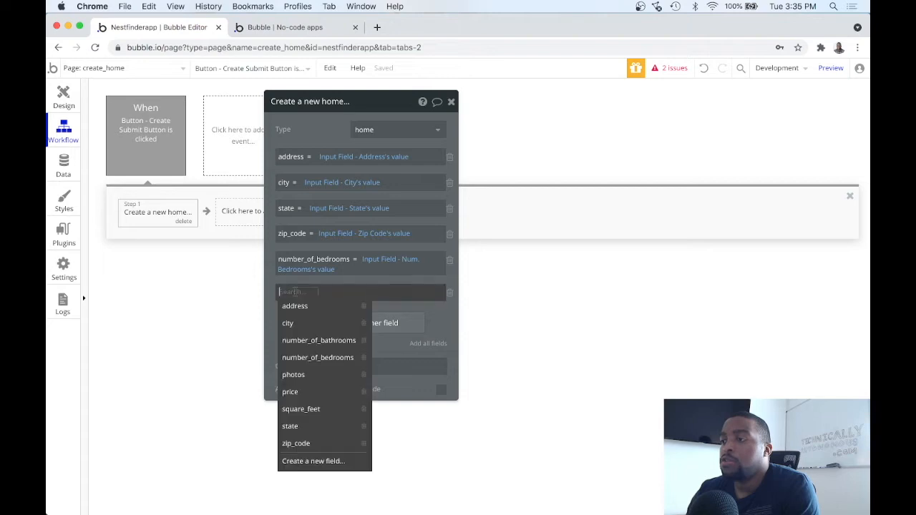
pyautogui.click(317, 344)
pyautogui.click(373, 295)
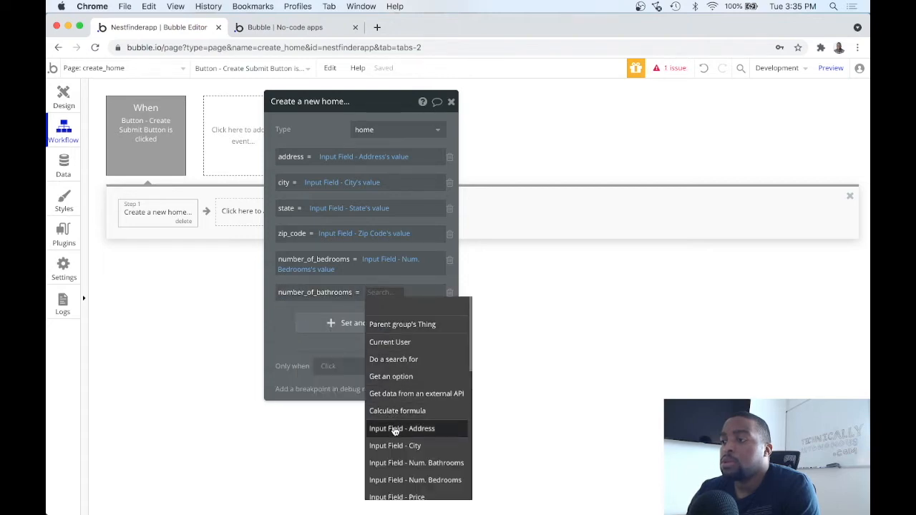
pyautogui.click(415, 463)
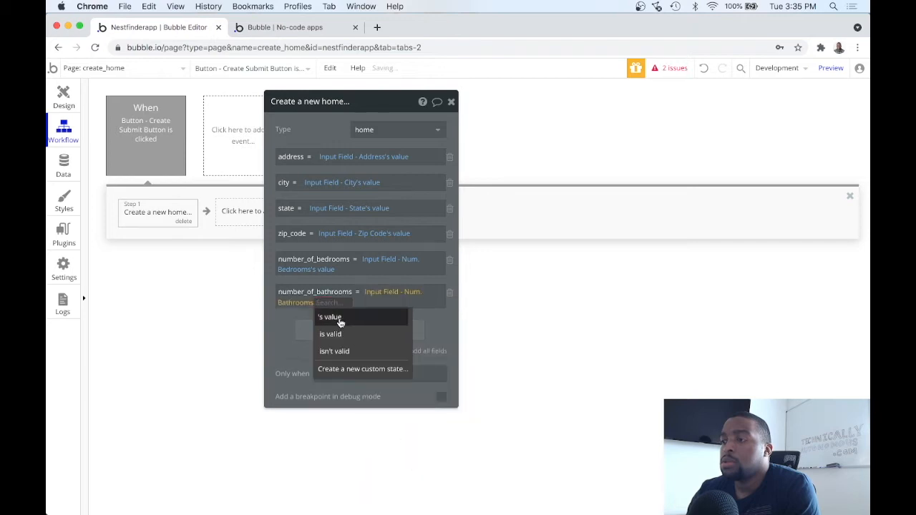
pyautogui.click(338, 317)
pyautogui.click(337, 329)
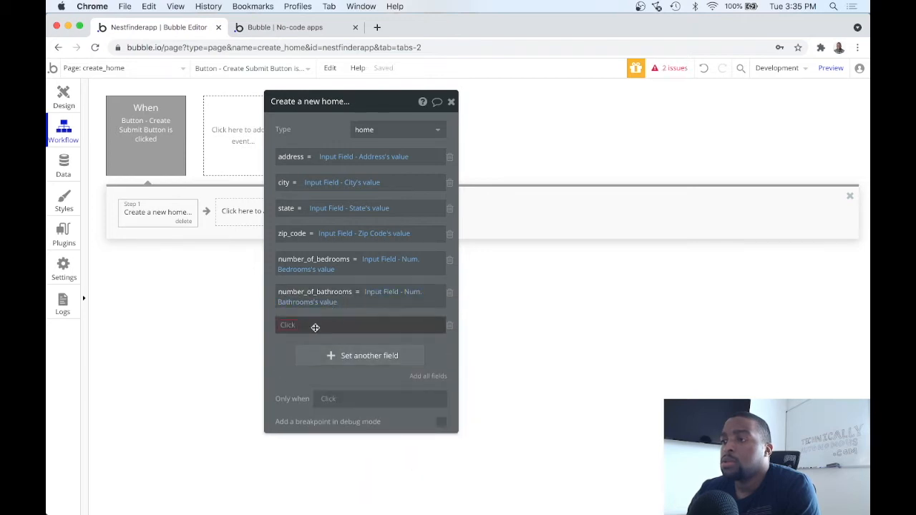
pyautogui.click(287, 326)
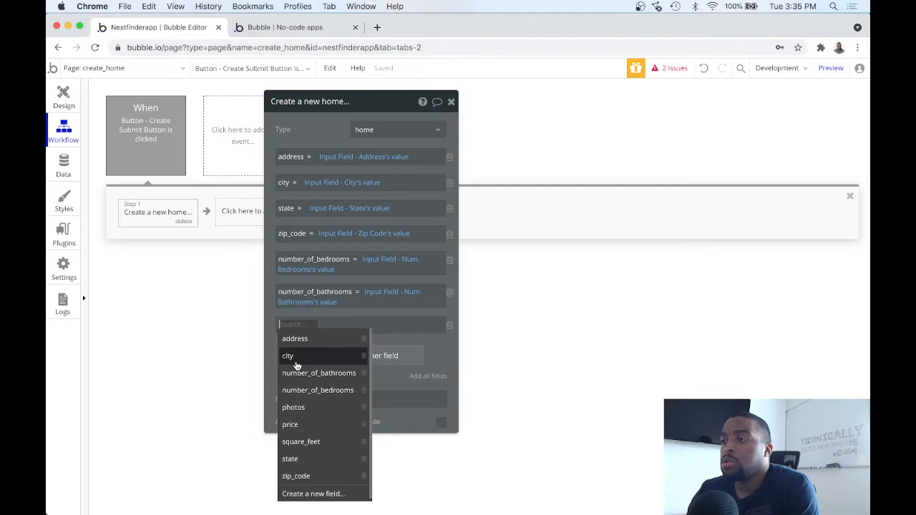
pyautogui.scroll(-1, 295, 362)
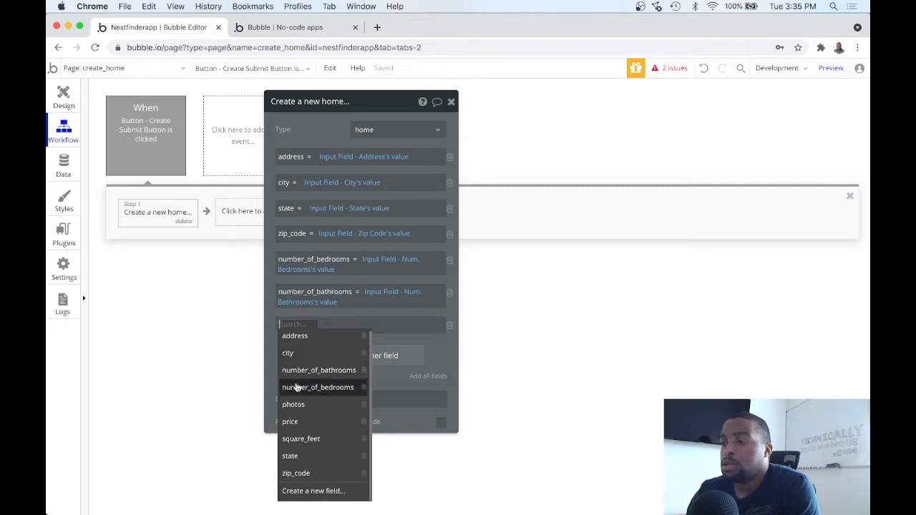
pyautogui.click(301, 439)
pyautogui.click(335, 326)
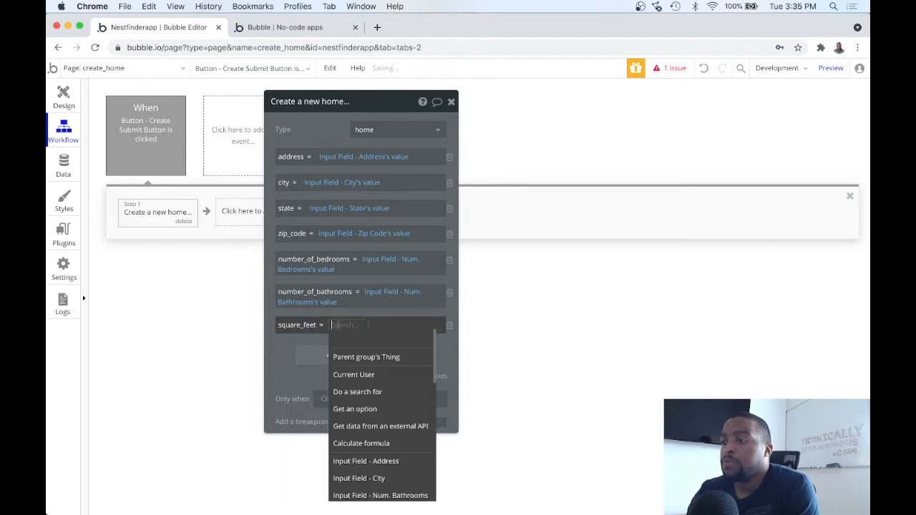
pyautogui.scroll(-3, 374, 390)
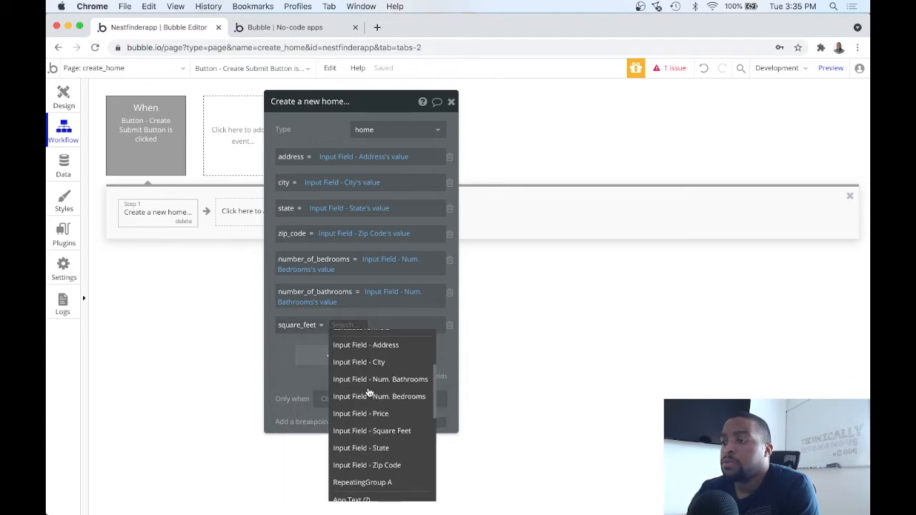
pyautogui.click(371, 430)
pyautogui.click(357, 347)
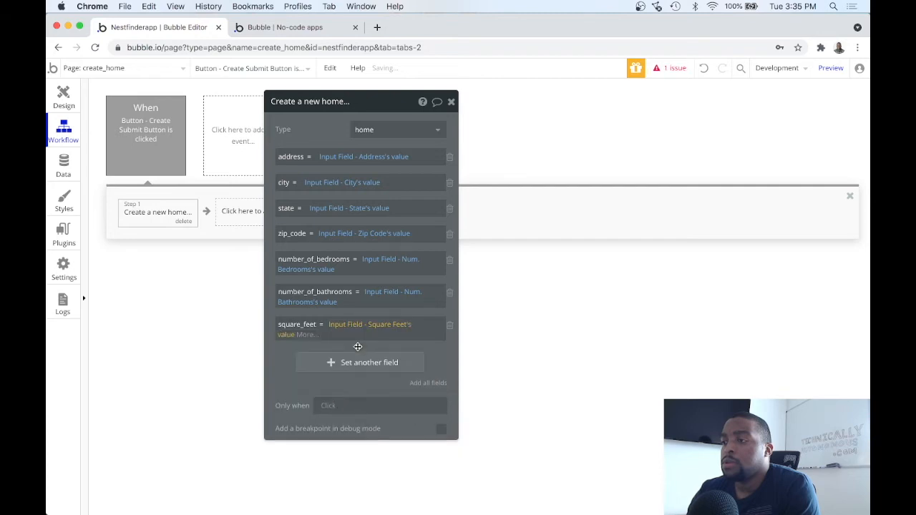
# Add a price field set to Input Field - Price's value
pyautogui.click(336, 363)
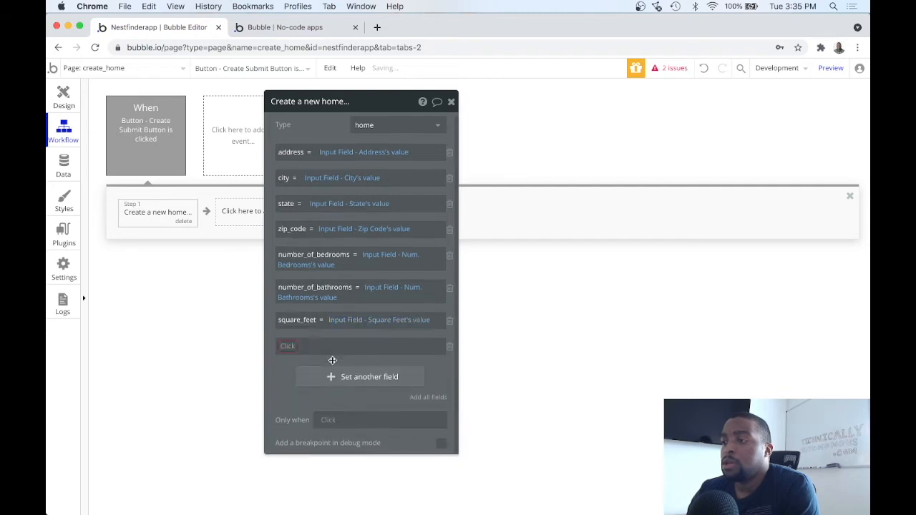
pyautogui.click(284, 349)
pyautogui.click(304, 445)
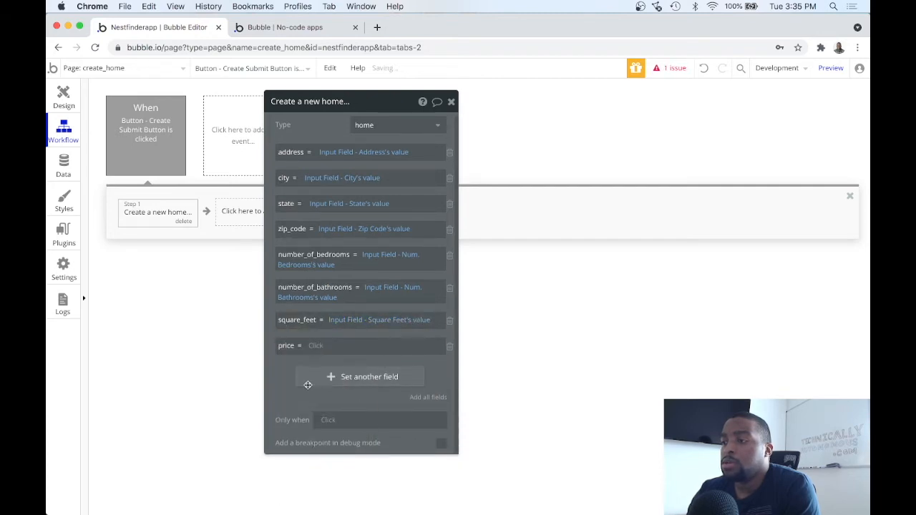
pyautogui.click(317, 349)
pyautogui.scroll(-5, 333, 362)
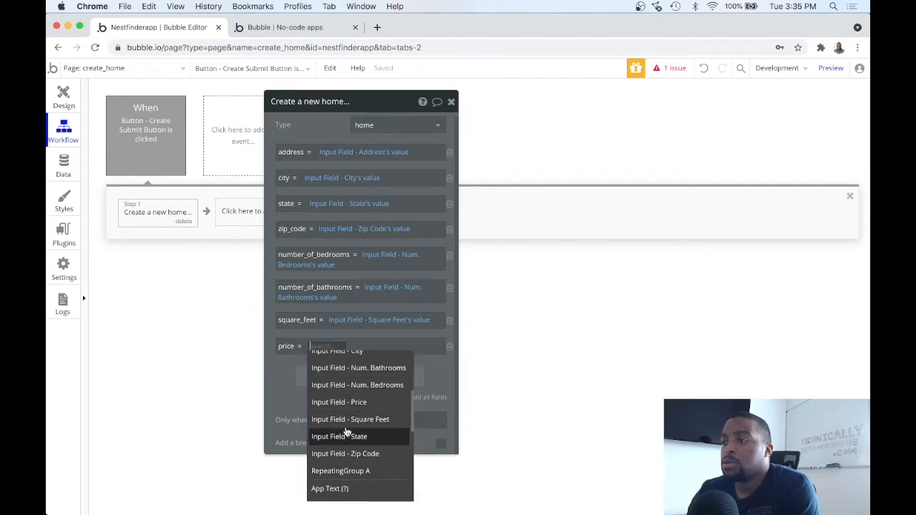
pyautogui.click(352, 403)
pyautogui.click(370, 346)
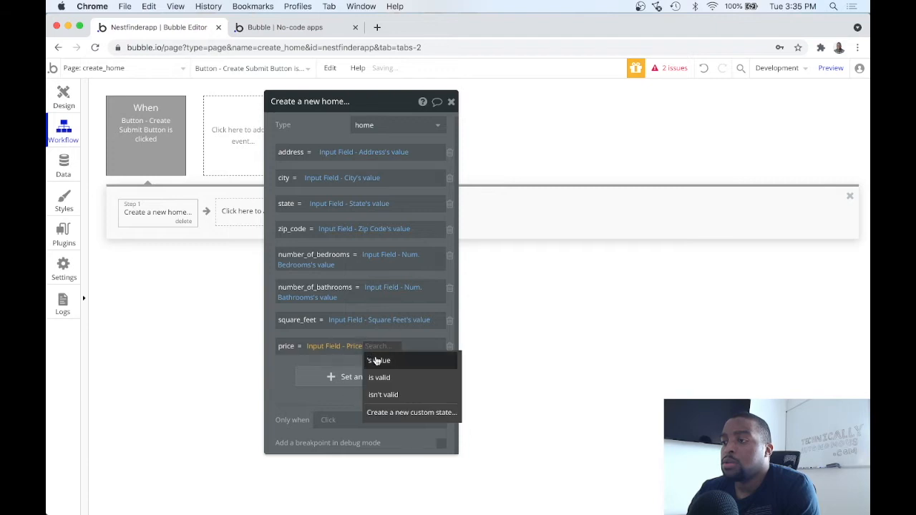
pyautogui.click(375, 359)
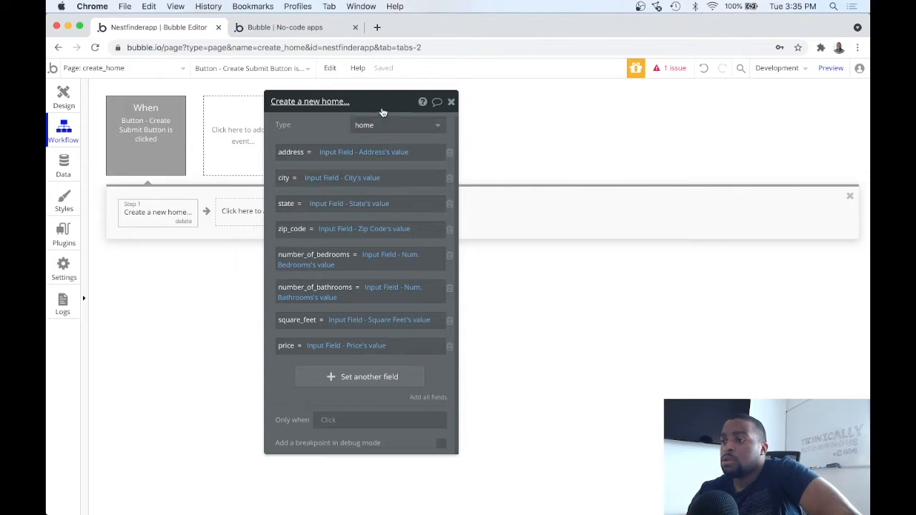
# Check the outstanding issue notice, dismiss it, and reposition the action panel
pyautogui.moveTo(381, 104); pyautogui.dragTo(726, 147)
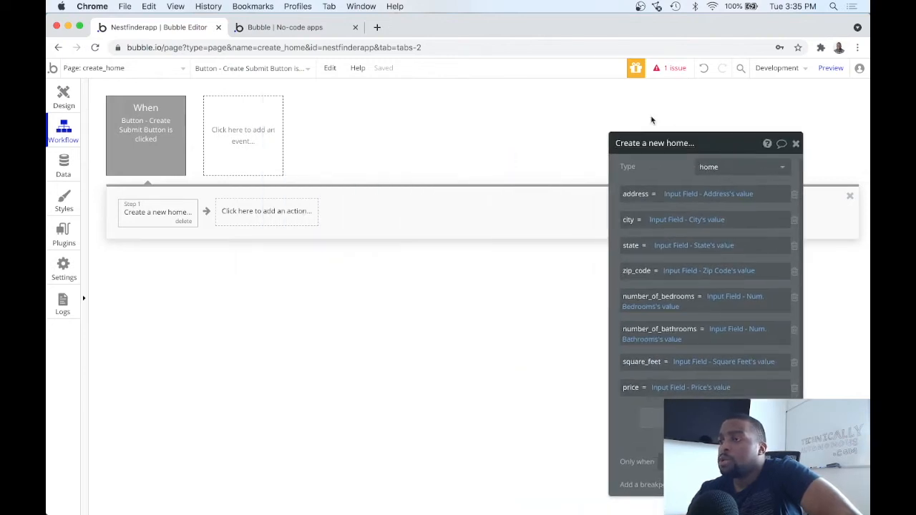
pyautogui.click(671, 71)
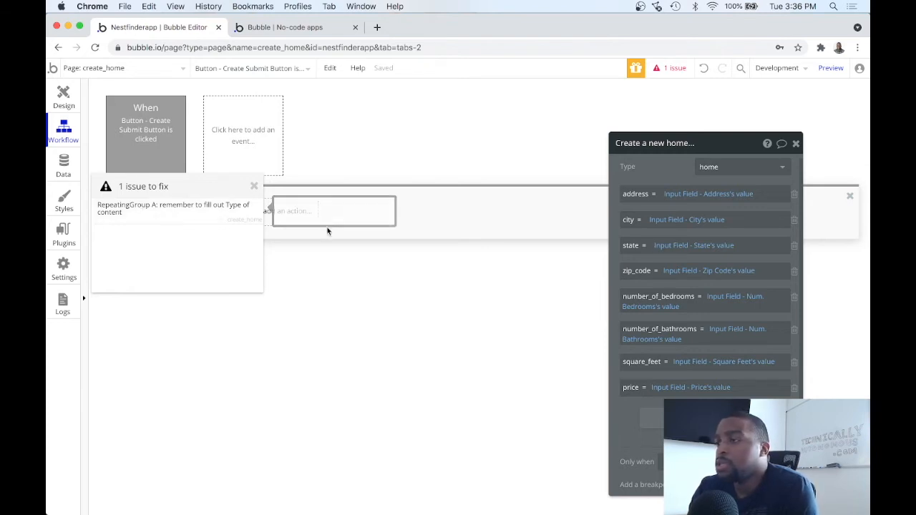
pyautogui.click(254, 186)
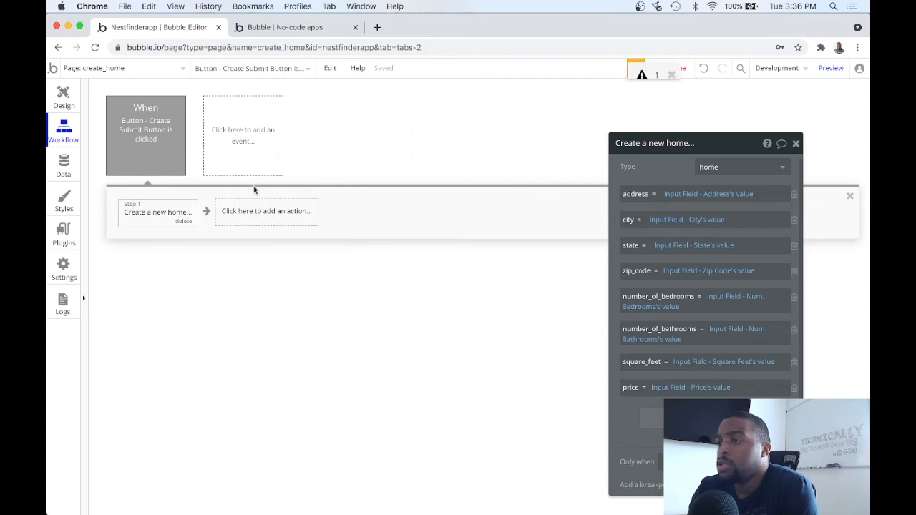
pyautogui.moveTo(705, 143); pyautogui.dragTo(557, 126)
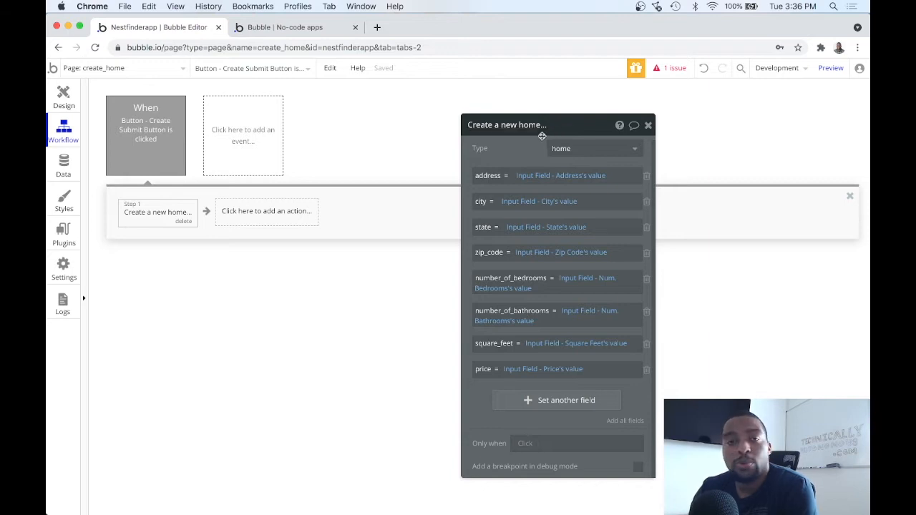
# Dismiss the stray popup and close the completed Create a new home action
pyautogui.click(554, 347)
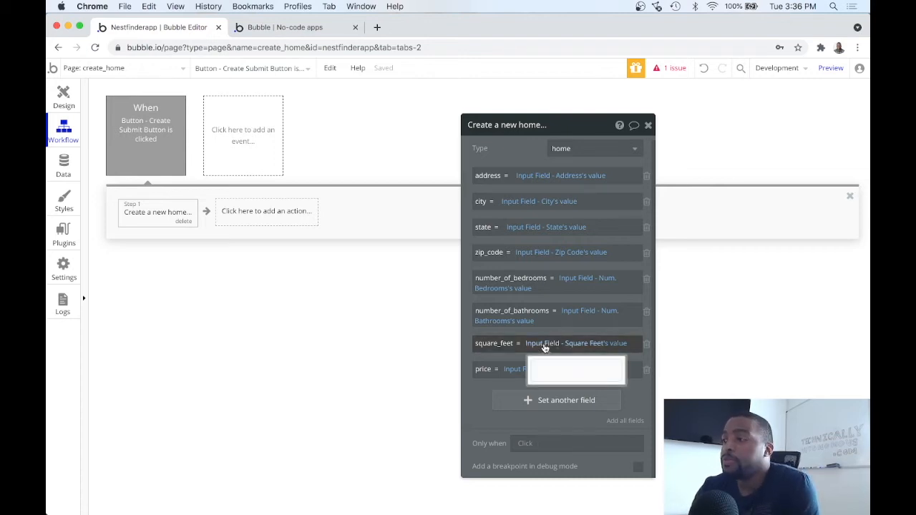
pyautogui.click(546, 347)
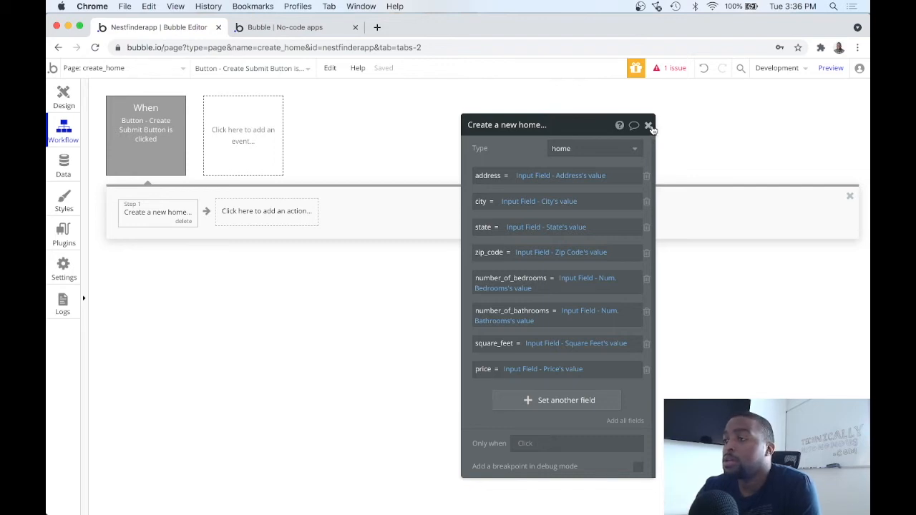
pyautogui.click(649, 126)
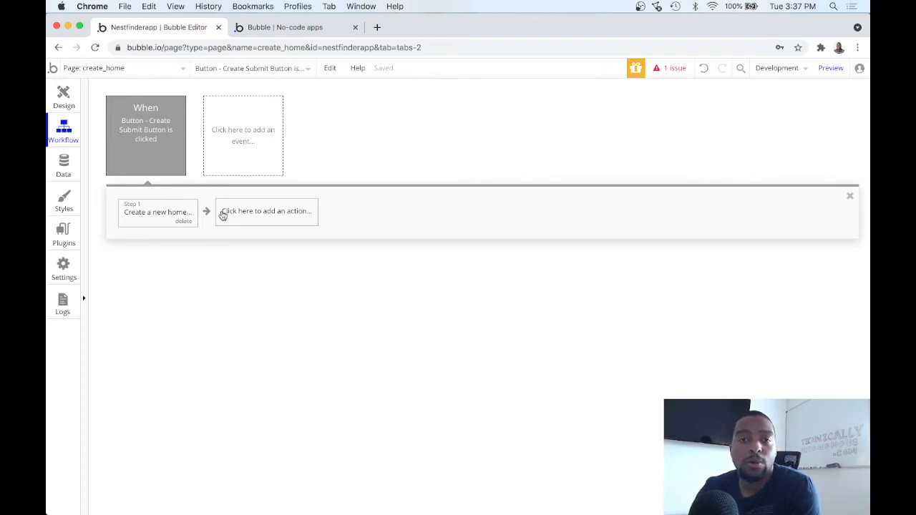
pyautogui.moveTo(159, 141)
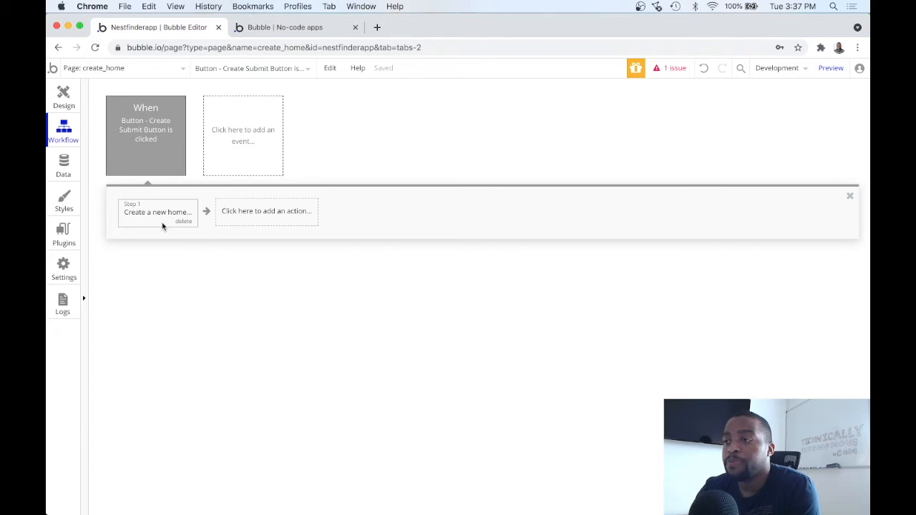
# Add a Go to page step to home_detail, sending Result of step 1 as data
pyautogui.click(239, 213)
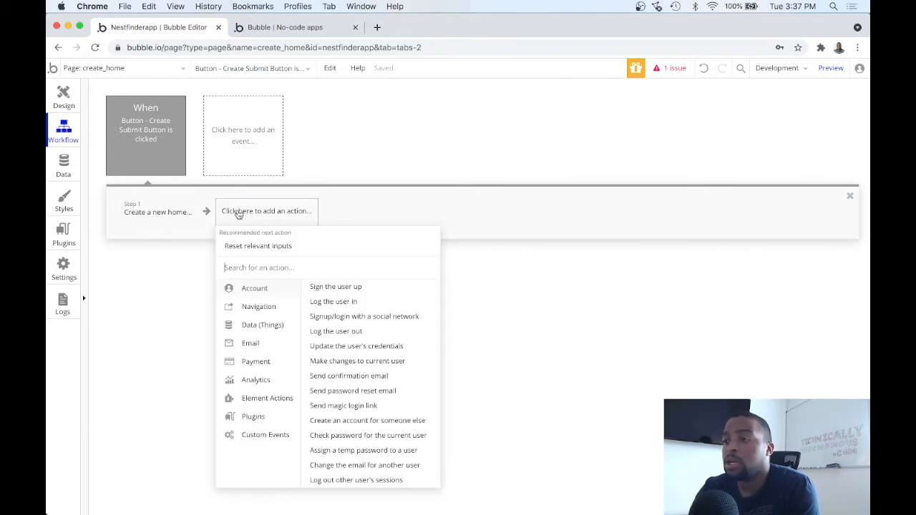
pyautogui.moveTo(264, 309)
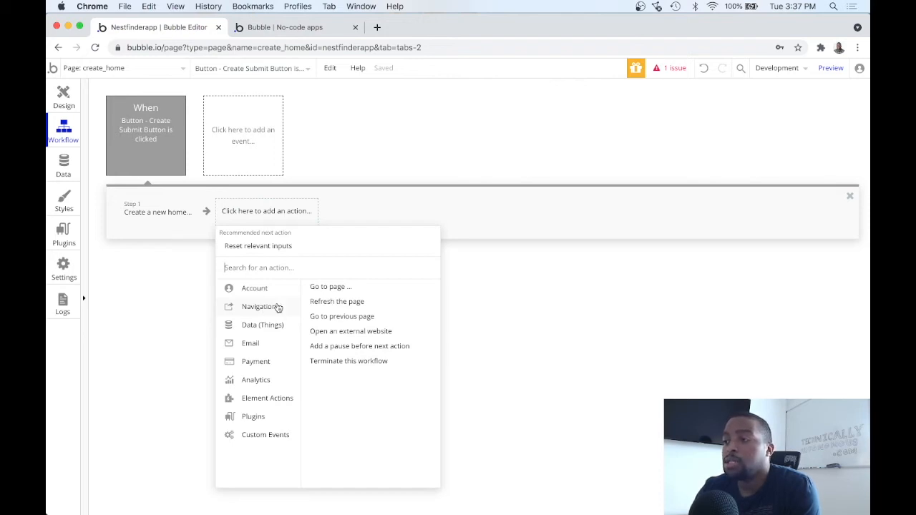
pyautogui.moveTo(344, 293)
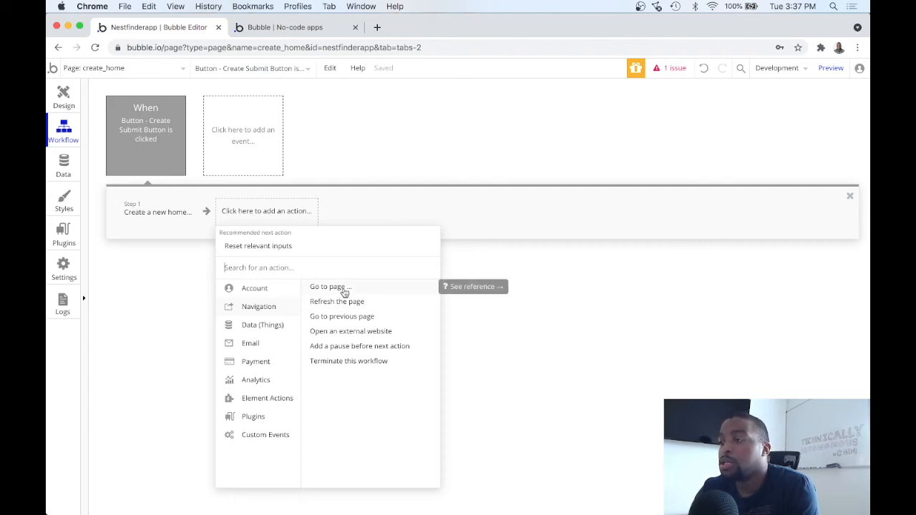
pyautogui.click(345, 292)
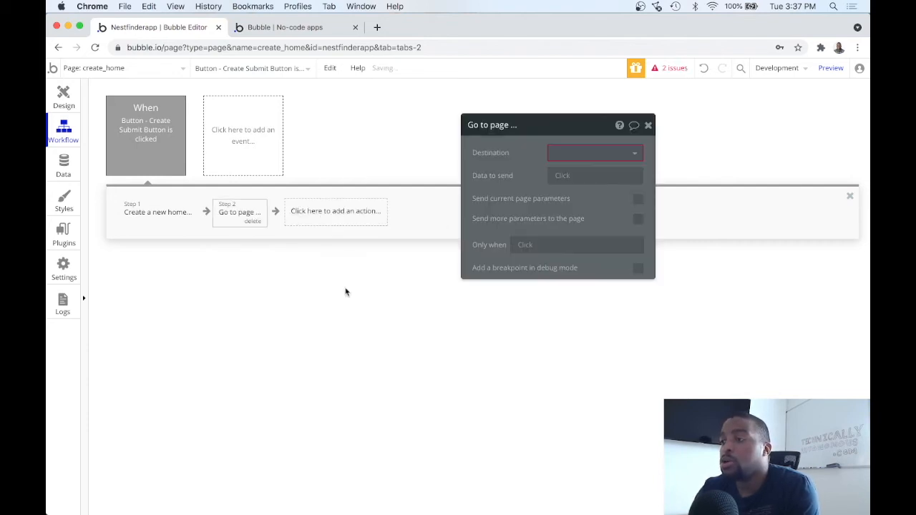
pyautogui.click(570, 154)
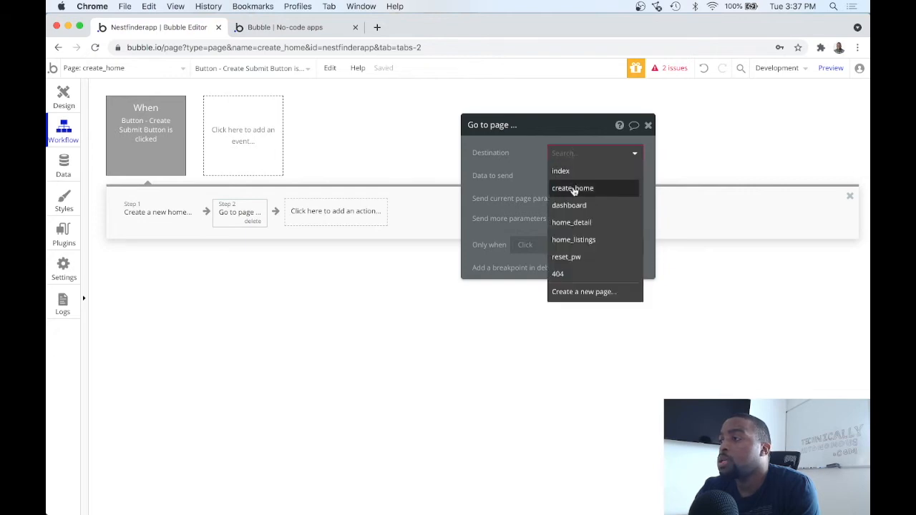
pyautogui.click(572, 223)
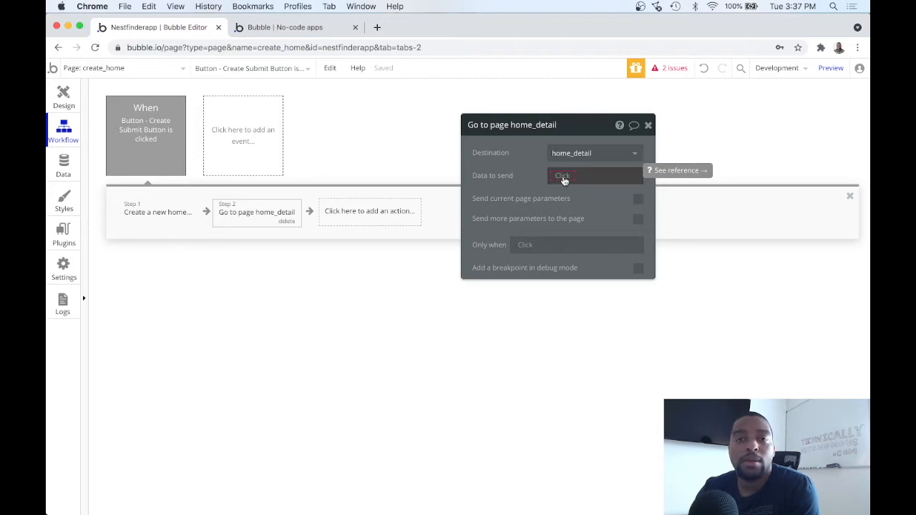
pyautogui.click(563, 177)
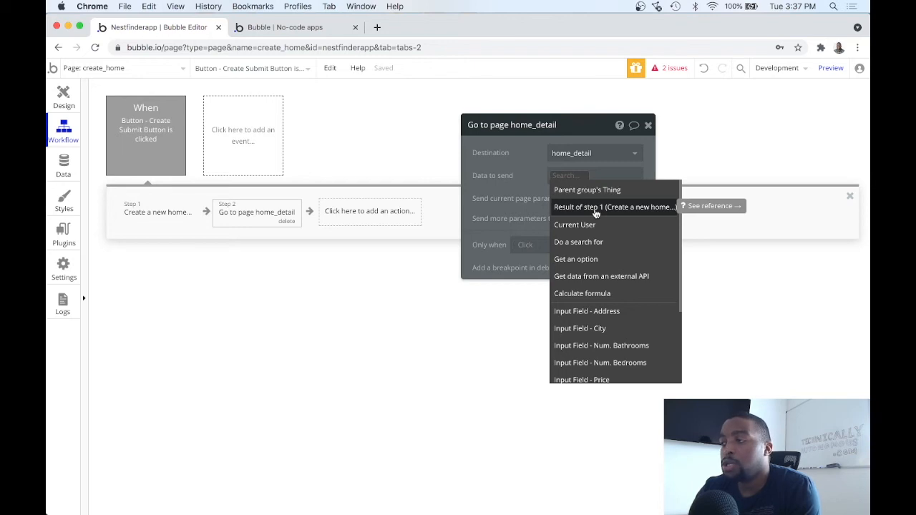
pyautogui.click(601, 207)
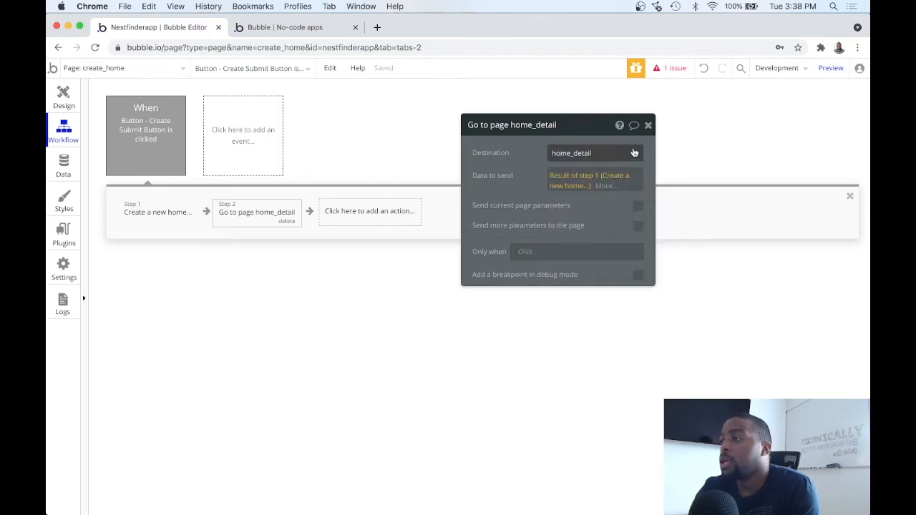
pyautogui.click(648, 125)
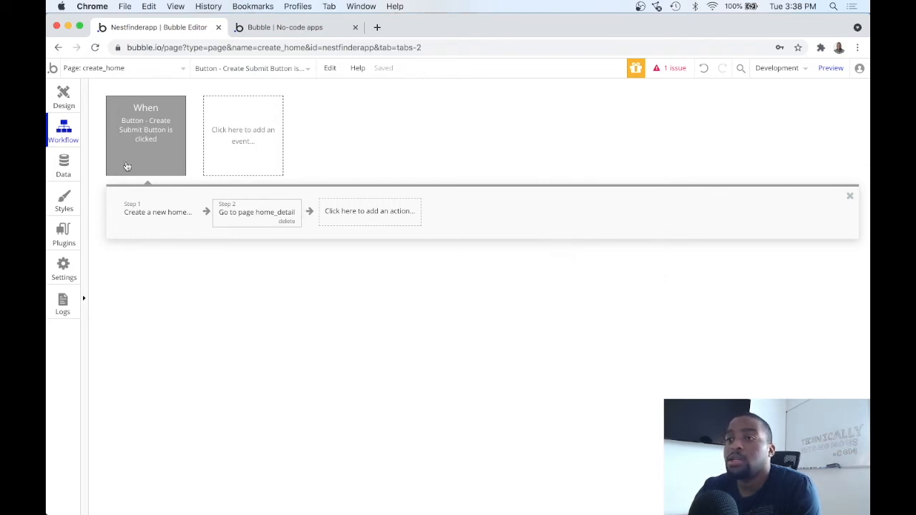
# Launch the create_home preview from the Design tab and end on the preview tab
pyautogui.click(63, 98)
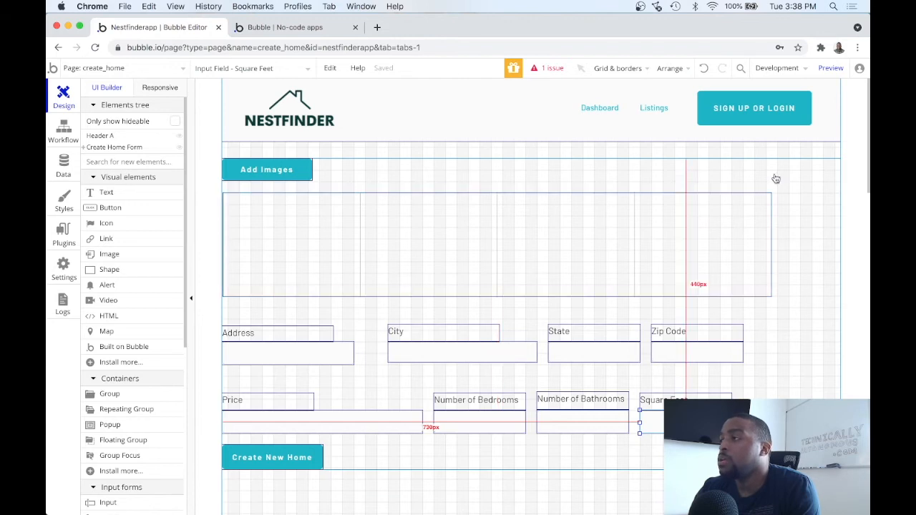
pyautogui.click(830, 70)
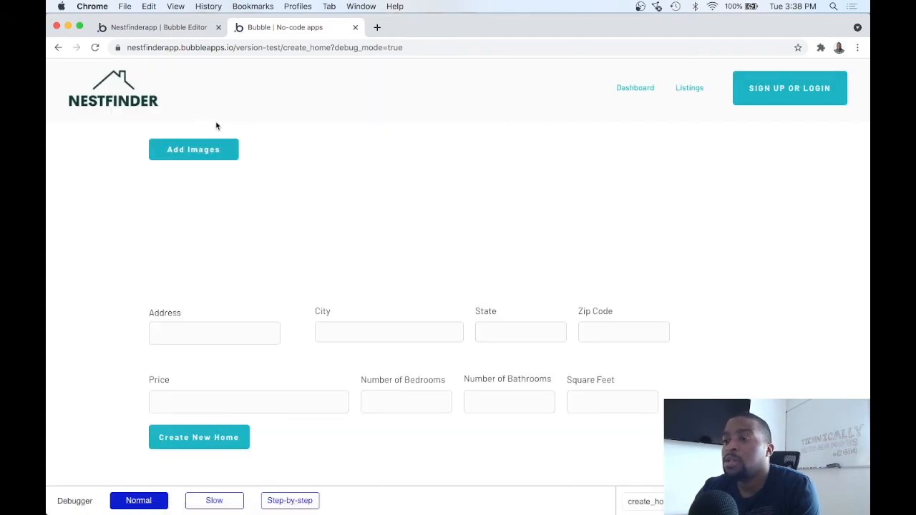
pyautogui.click(175, 29)
pyautogui.click(259, 33)
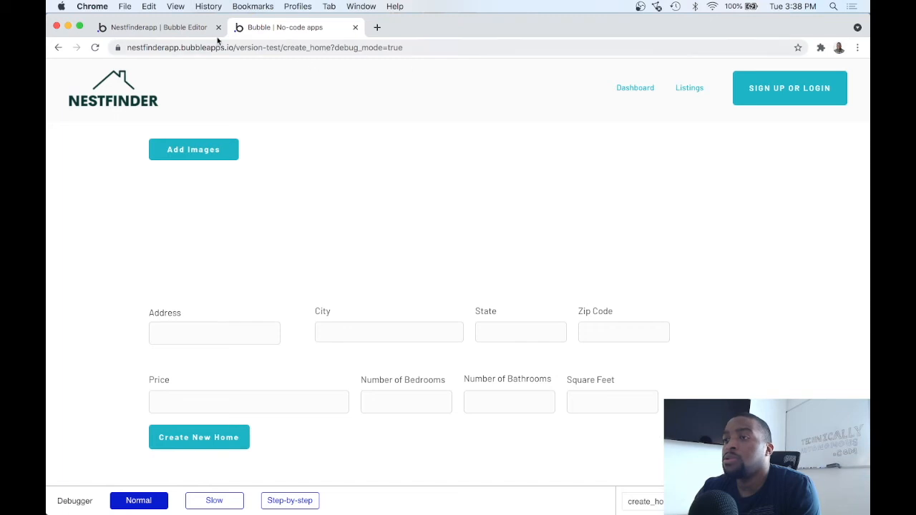
pyautogui.click(176, 28)
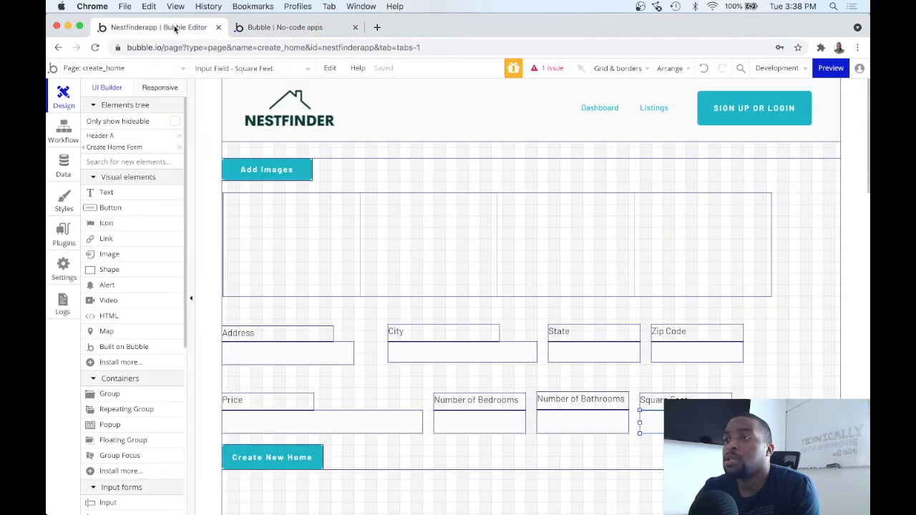
pyautogui.click(304, 28)
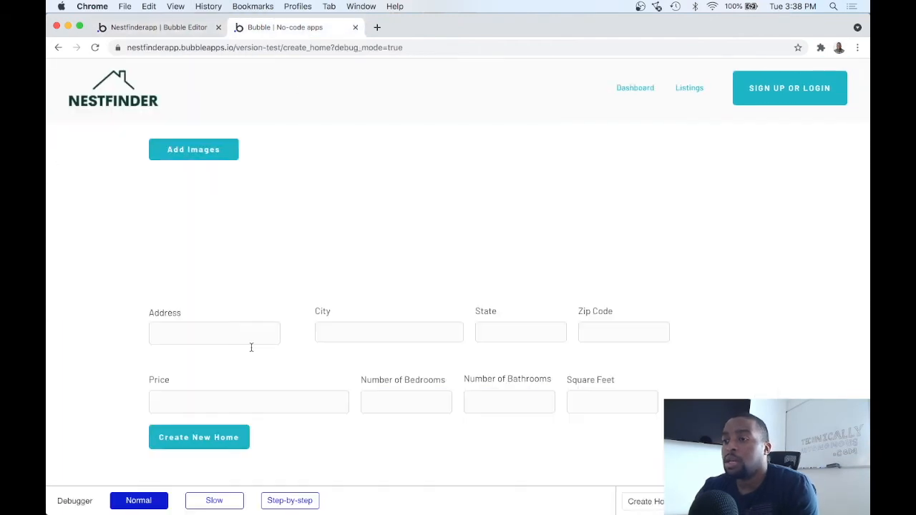
# Fill in the street address, with city Franklin, state Tennessee and zip 37212
pyautogui.click(226, 341)
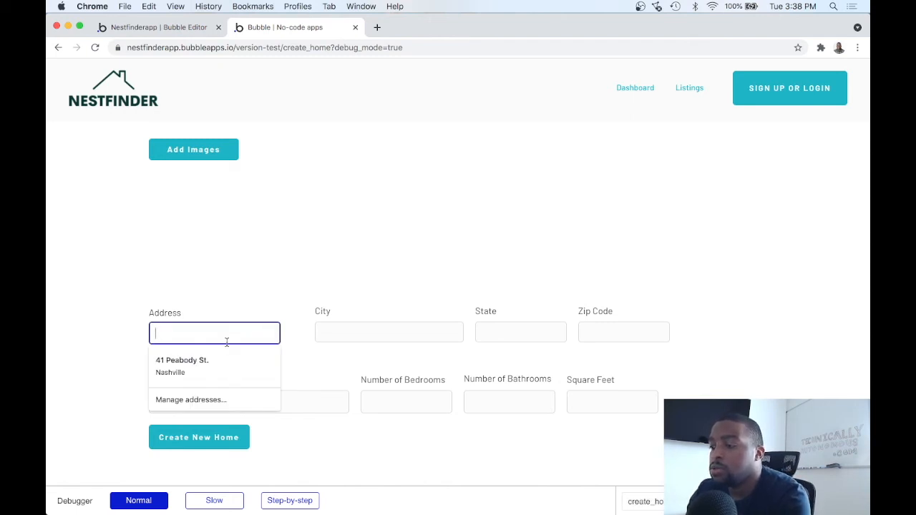
pyautogui.write('717')
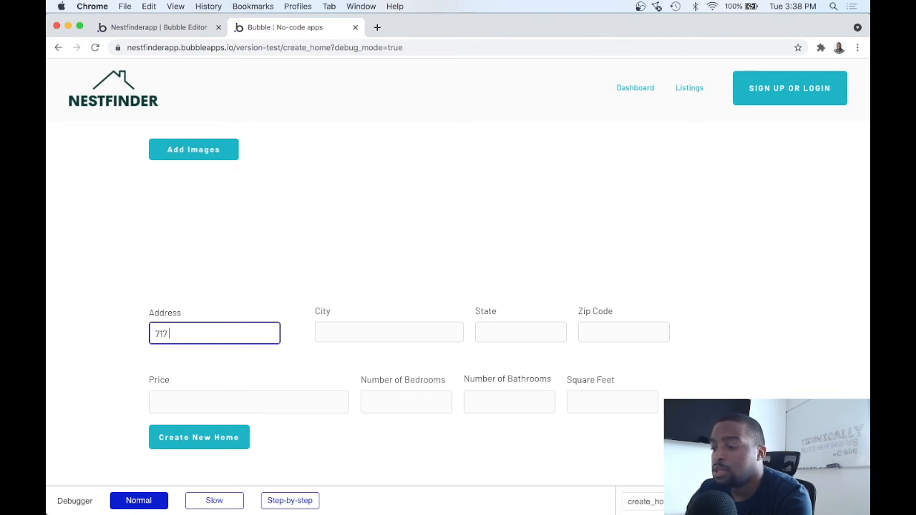
pyautogui.write('dge')
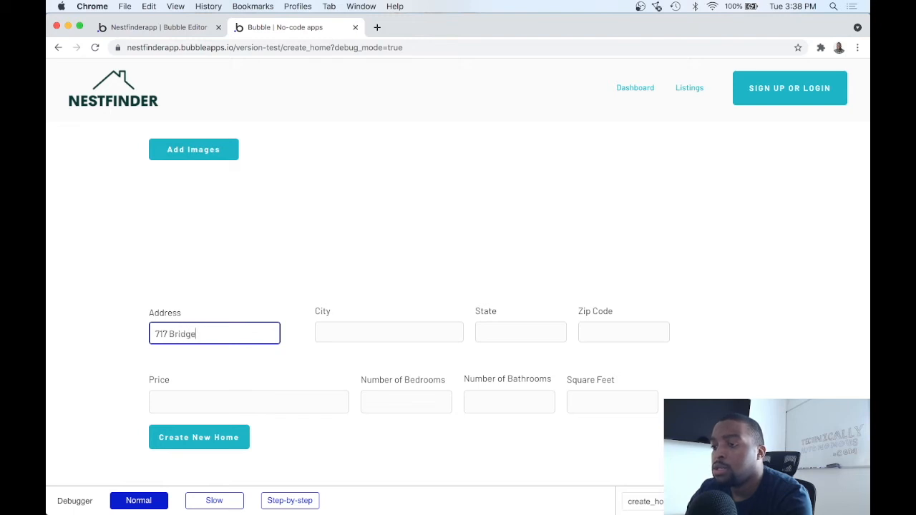
pyautogui.write('port Dr.')
pyautogui.click(350, 331)
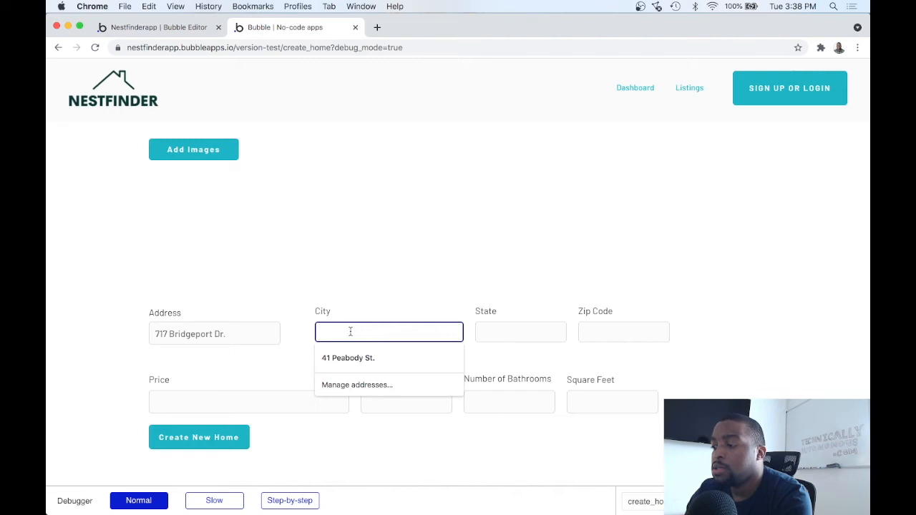
pyautogui.write('Franklin')
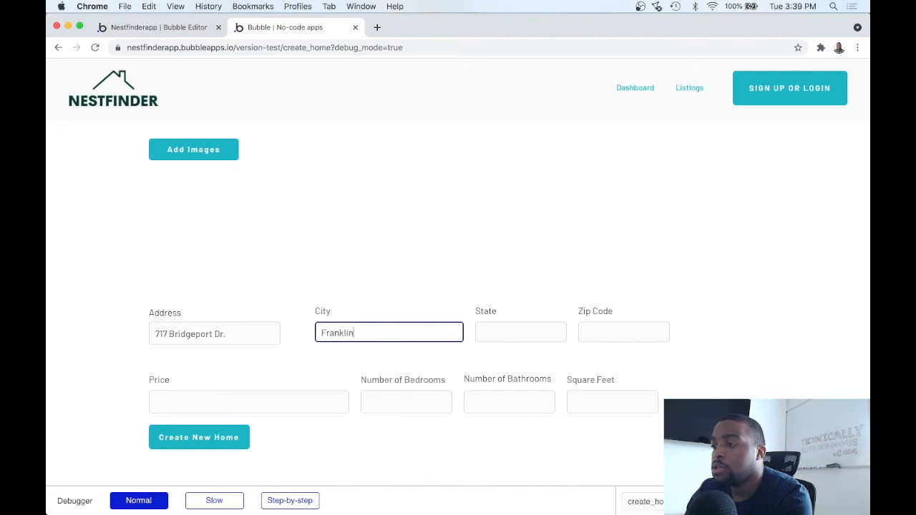
pyautogui.click(508, 330)
pyautogui.write('Tennessee')
pyautogui.click(621, 330)
pyautogui.write('37212')
# Enter price 545000, 3 bedrooms, 2 bathrooms and 2130 square feet
pyautogui.click(383, 400)
pyautogui.click(327, 404)
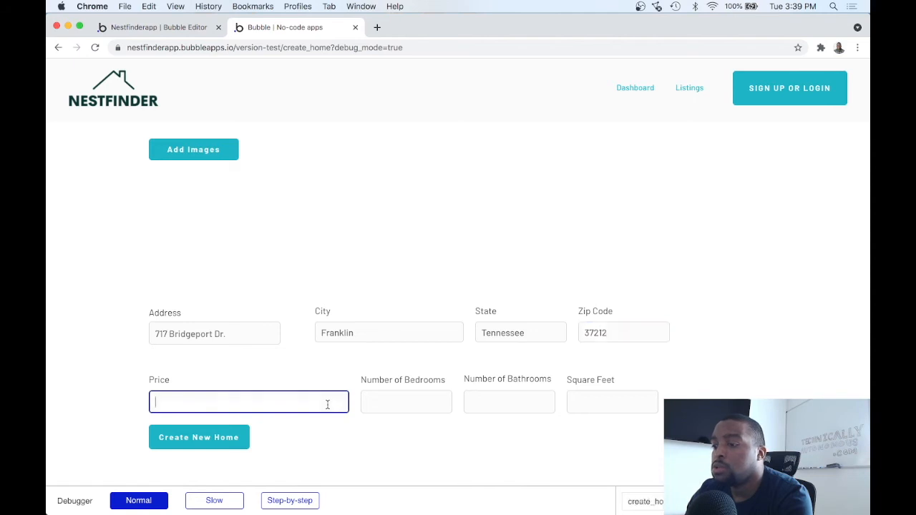
pyautogui.write('545')
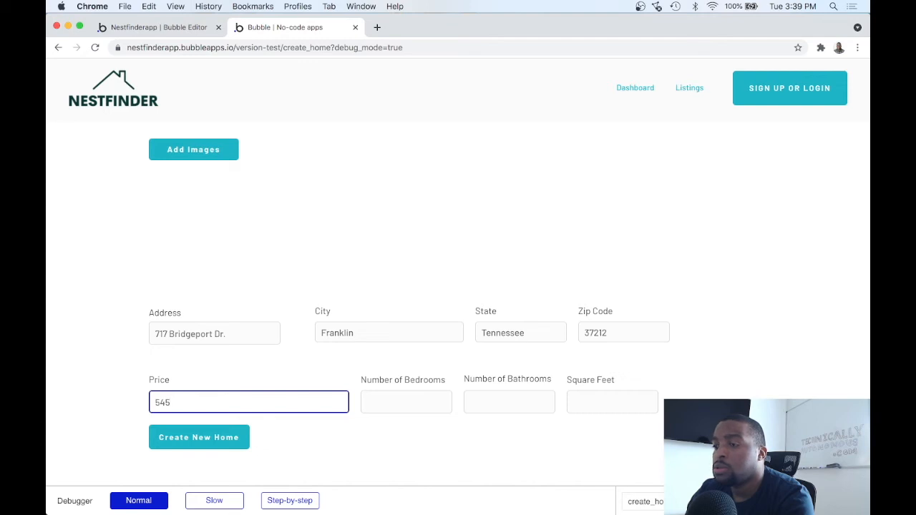
pyautogui.write('000')
pyautogui.click(417, 403)
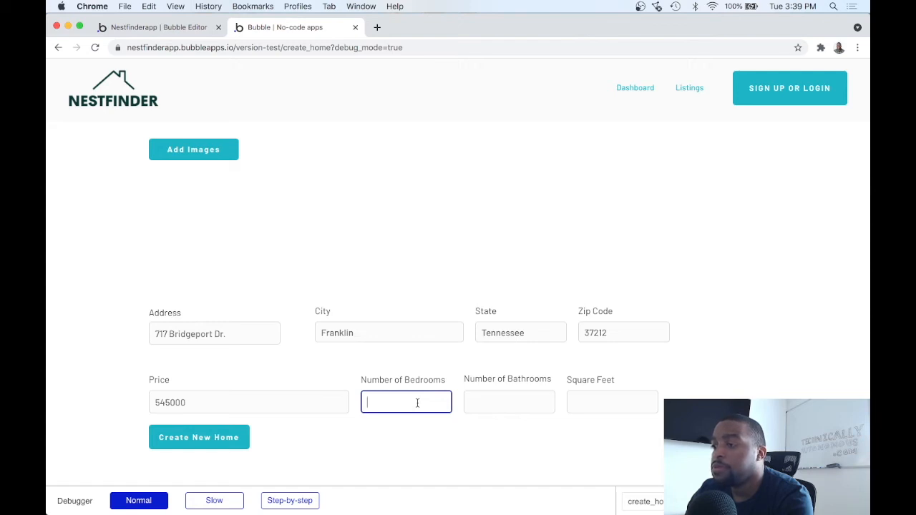
pyautogui.write('3')
pyautogui.click(481, 400)
pyautogui.write('2')
pyautogui.click(600, 400)
pyautogui.write('21')
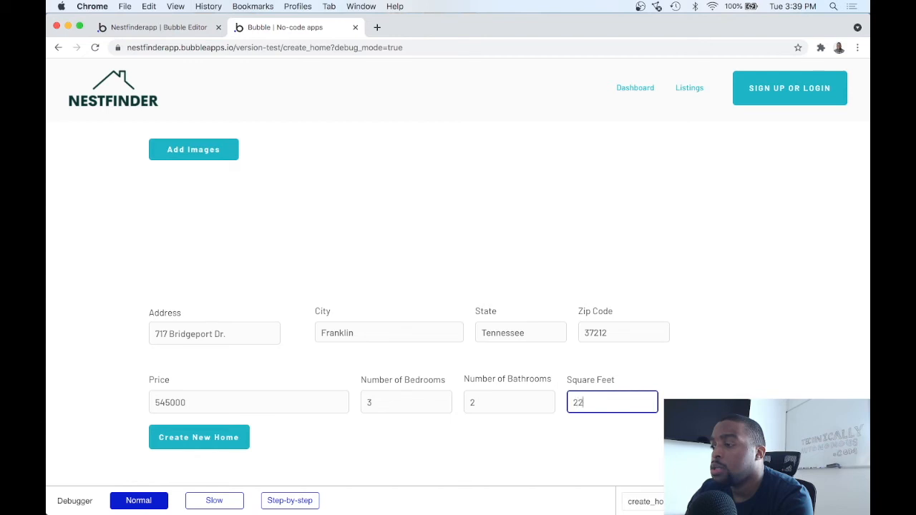
pyautogui.write('30')
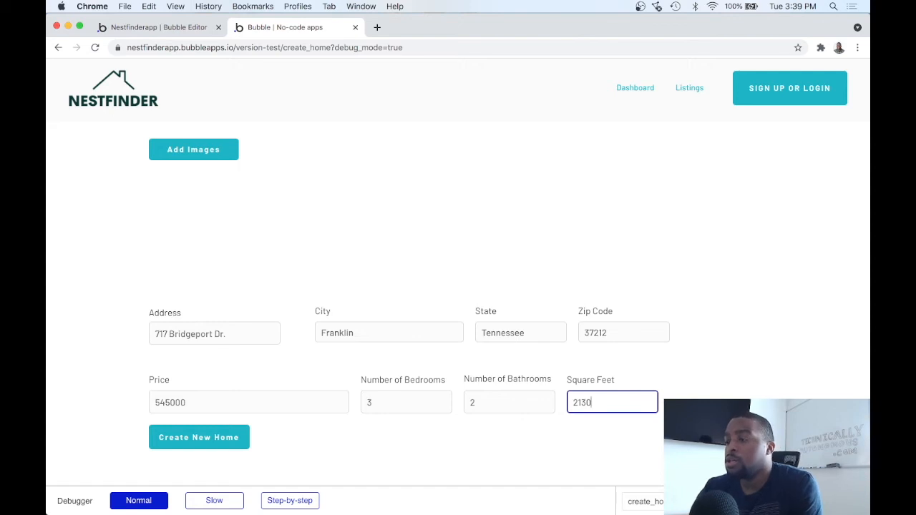
pyautogui.scroll(-1, 271, 318)
pyautogui.scroll(-2, 271, 319)
# Submit the new home listing, then go from its detail page to the Dashboard
pyautogui.click(297, 311)
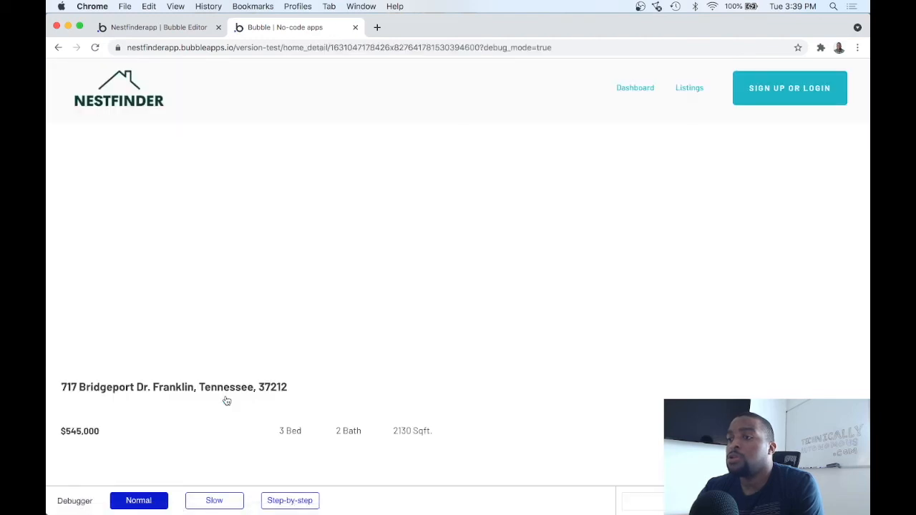
pyautogui.scroll(-2, 264, 319)
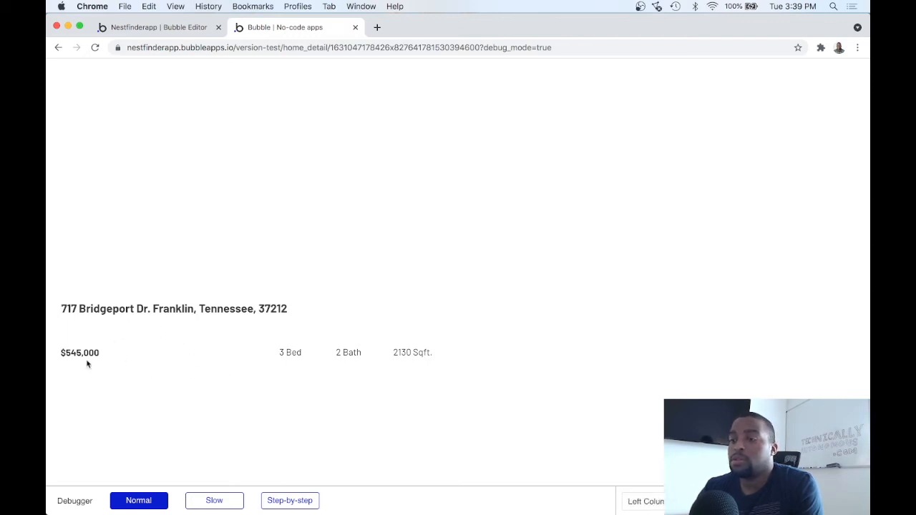
pyautogui.scroll(2, 317, 360)
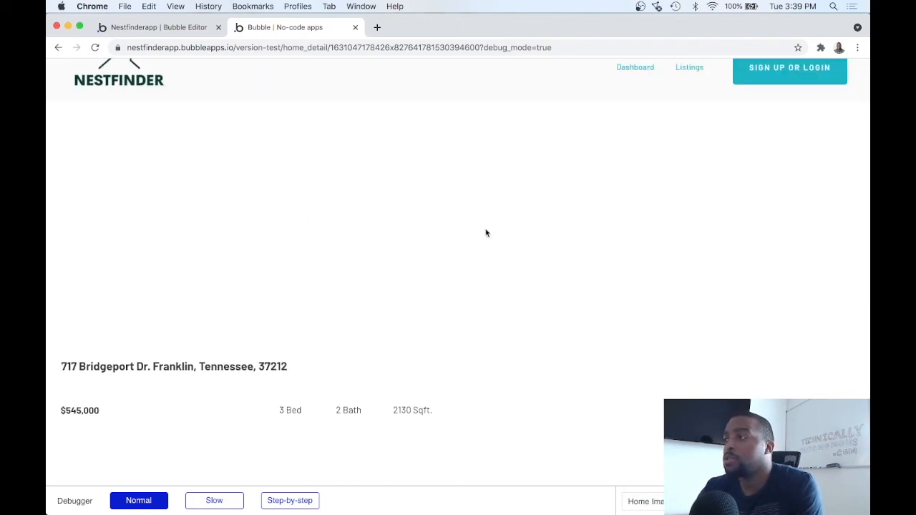
pyautogui.scroll(1, 484, 232)
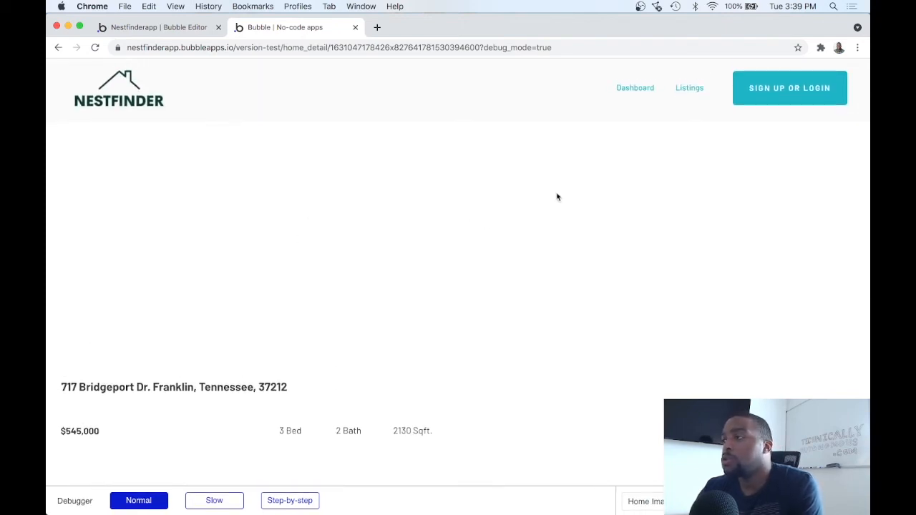
pyautogui.click(633, 90)
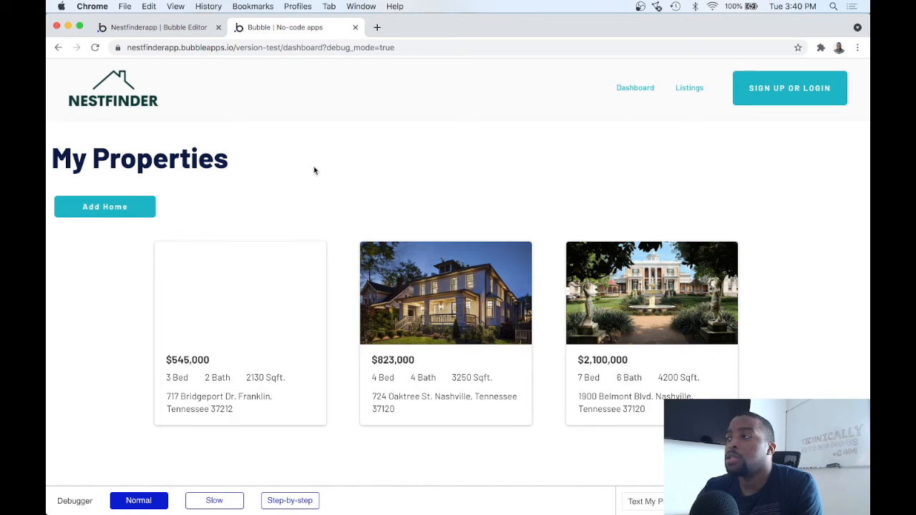
# Check the Nestfinder home page and the dashboard, then return to the Bubble editor
pyautogui.click(130, 101)
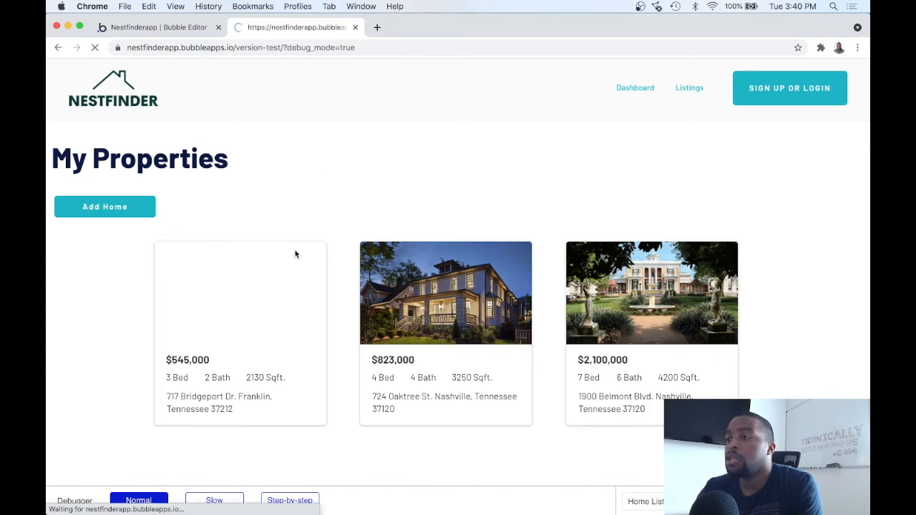
pyautogui.scroll(-5, 294, 252)
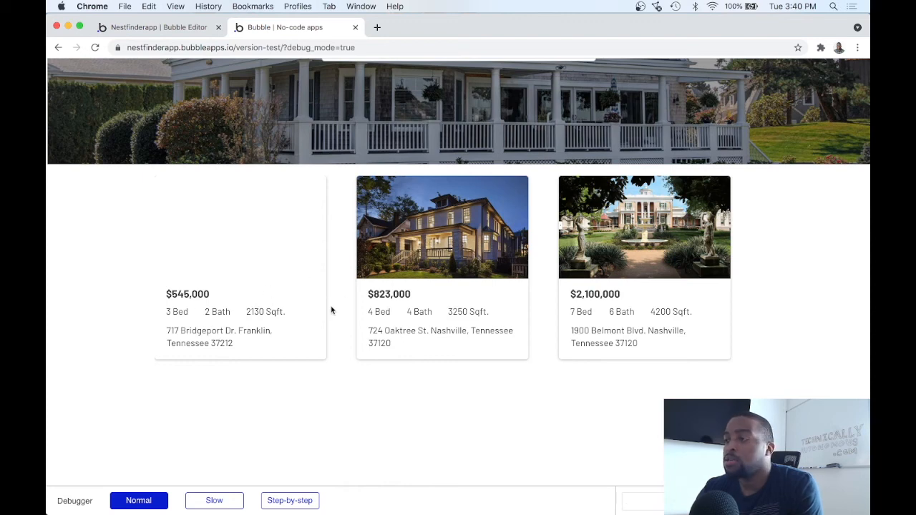
pyautogui.scroll(1, 307, 384)
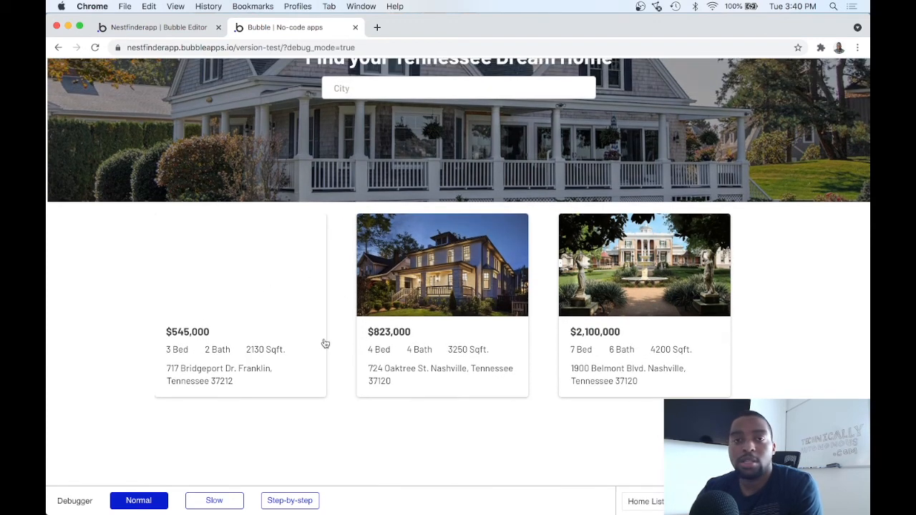
pyautogui.scroll(3, 290, 365)
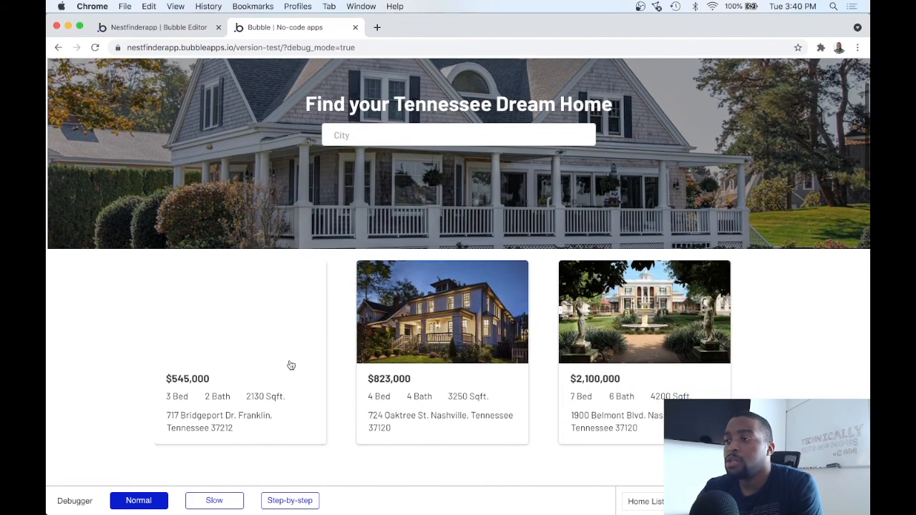
pyautogui.scroll(2, 290, 366)
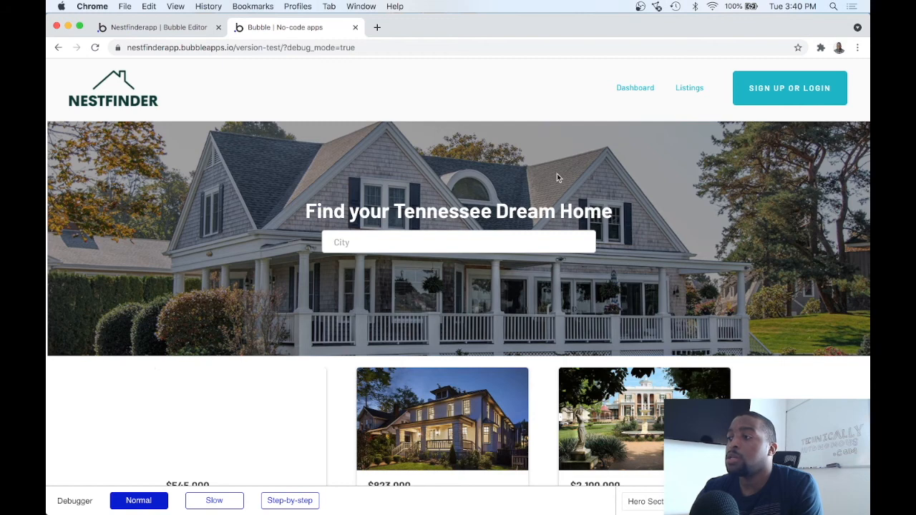
pyautogui.click(621, 88)
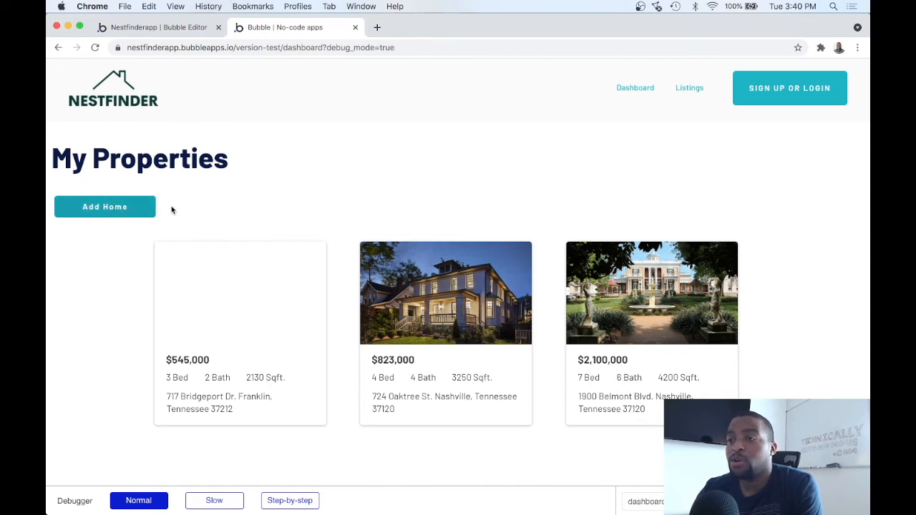
pyautogui.click(184, 33)
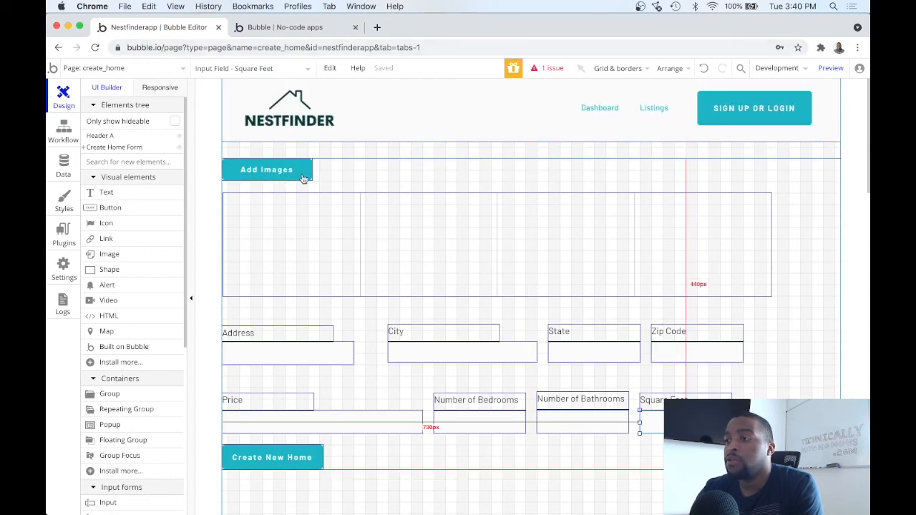
# Open the dashboard page in the editor and delete its Add Home button
pyautogui.click(154, 67)
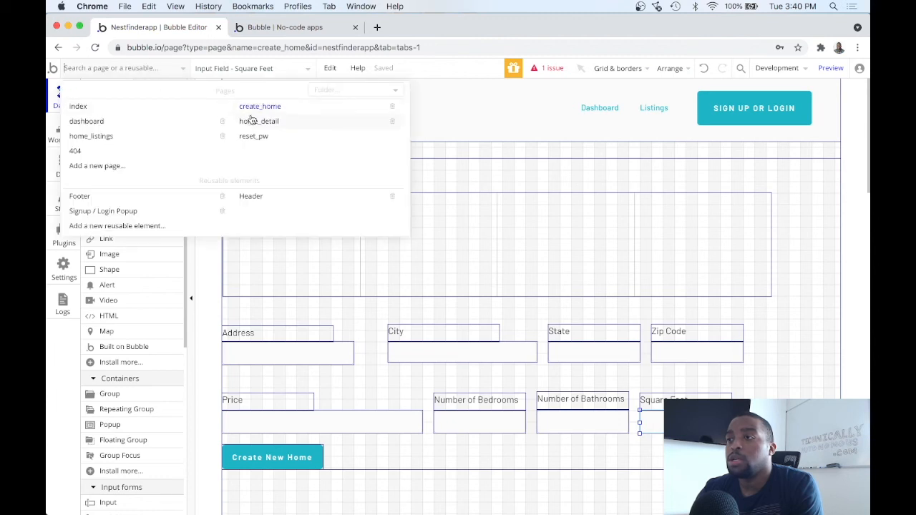
pyautogui.click(157, 120)
pyautogui.click(317, 232)
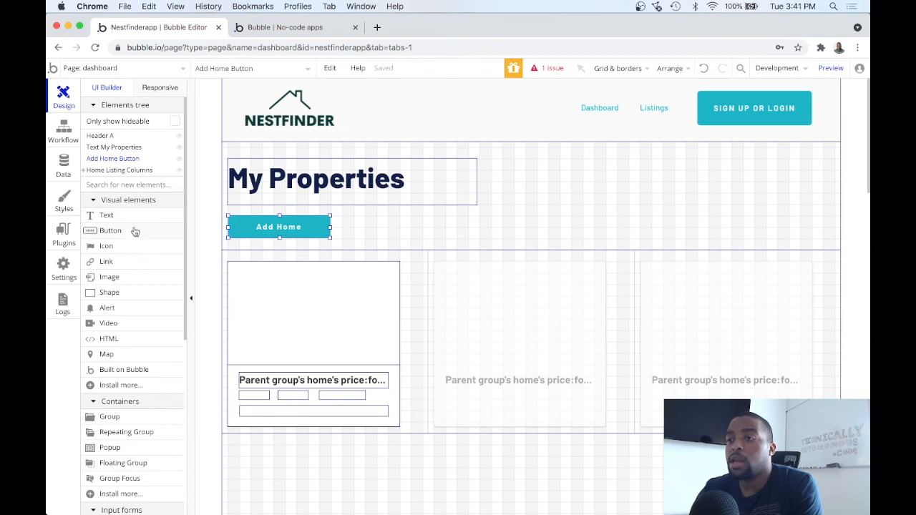
pyautogui.moveTo(138, 169)
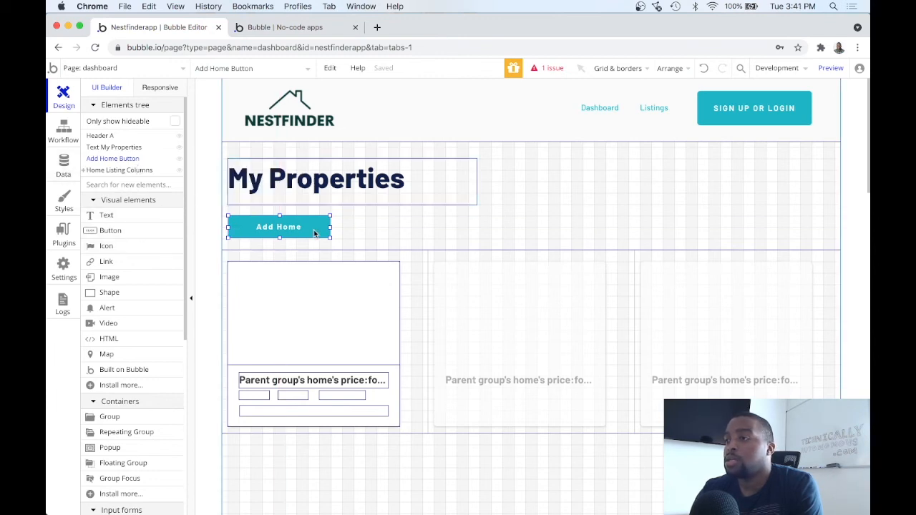
pyautogui.press('Delete')
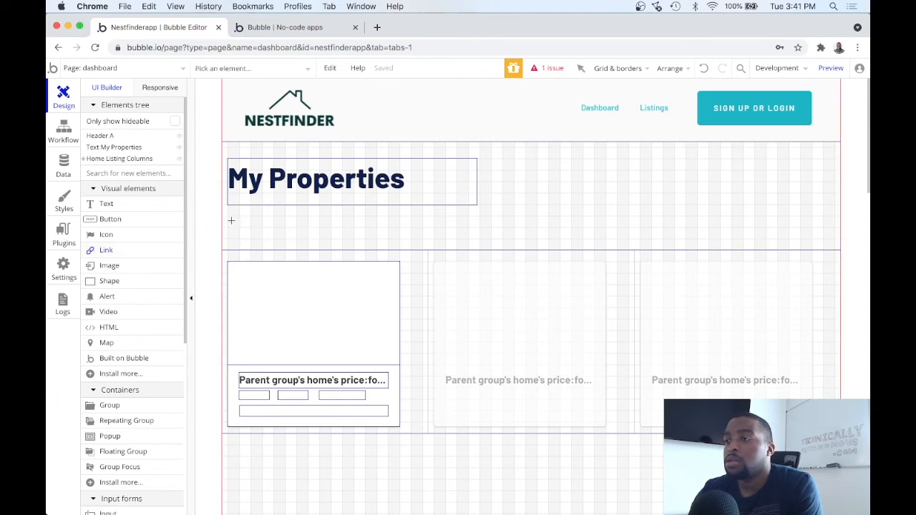
# Add a 'Create Home' link below My Properties that goes to create_home, nudged slightly lower
pyautogui.moveTo(243, 221); pyautogui.dragTo(320, 238)
pyautogui.write('Add Home')
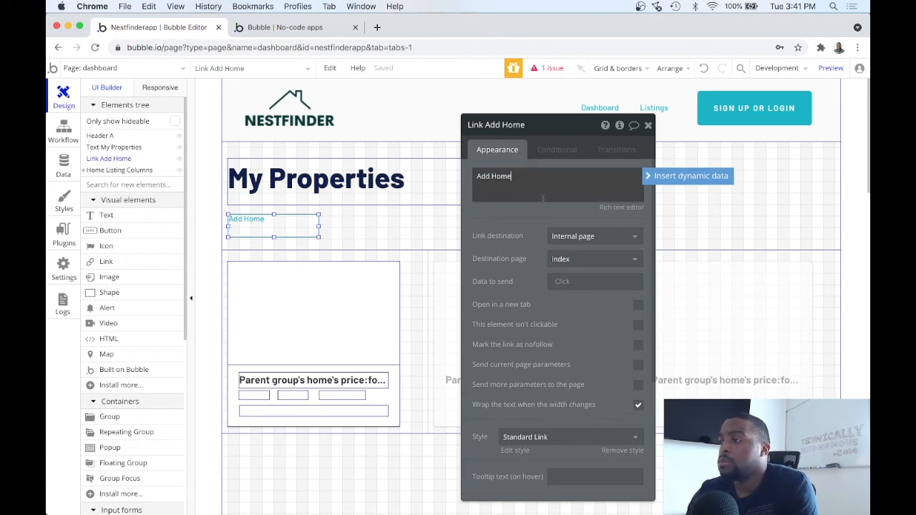
pyautogui.click(615, 259)
pyautogui.click(588, 292)
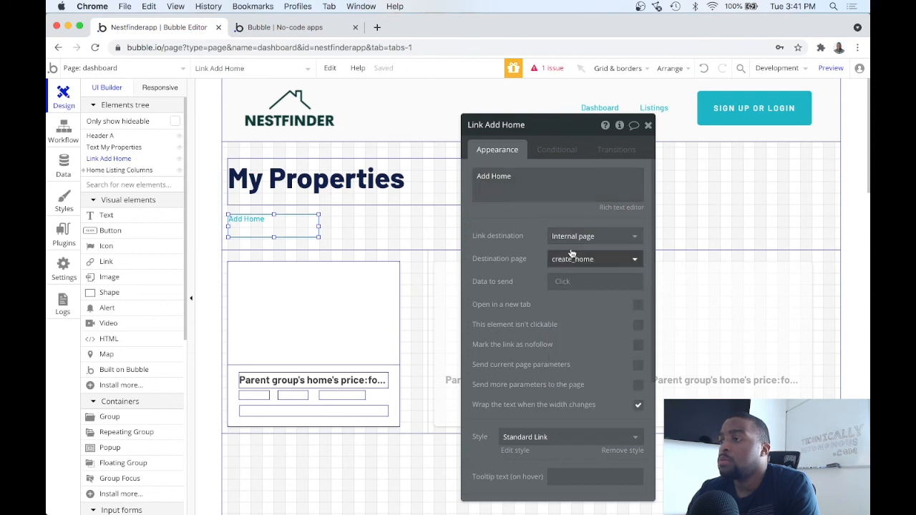
pyautogui.tripleClick(487, 176)
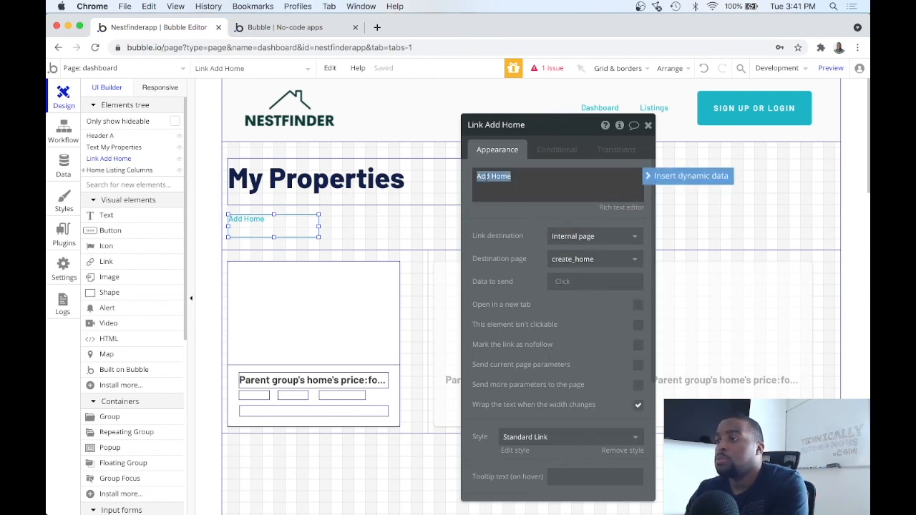
pyautogui.click(492, 177)
pyautogui.press('BackSpace')
pyautogui.press('BackSpace')
pyautogui.press('BackSpace')
pyautogui.press('BackSpace')
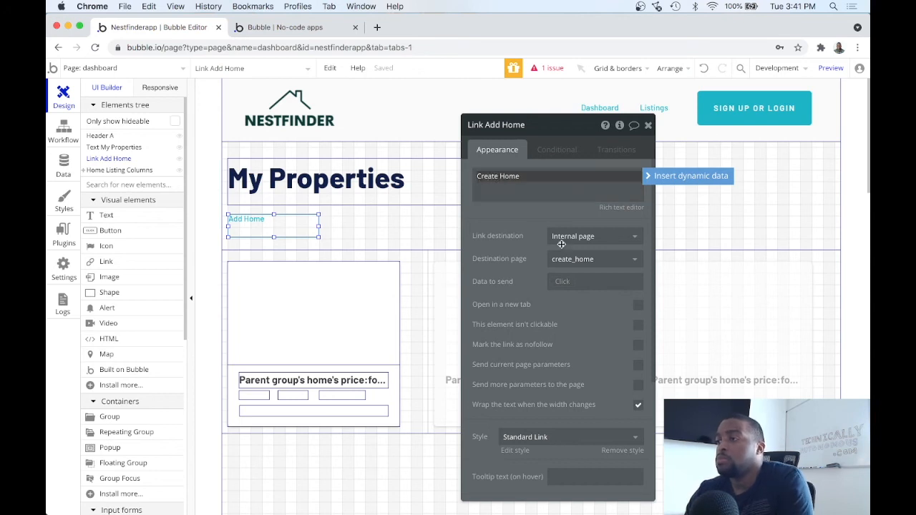
pyautogui.click(648, 126)
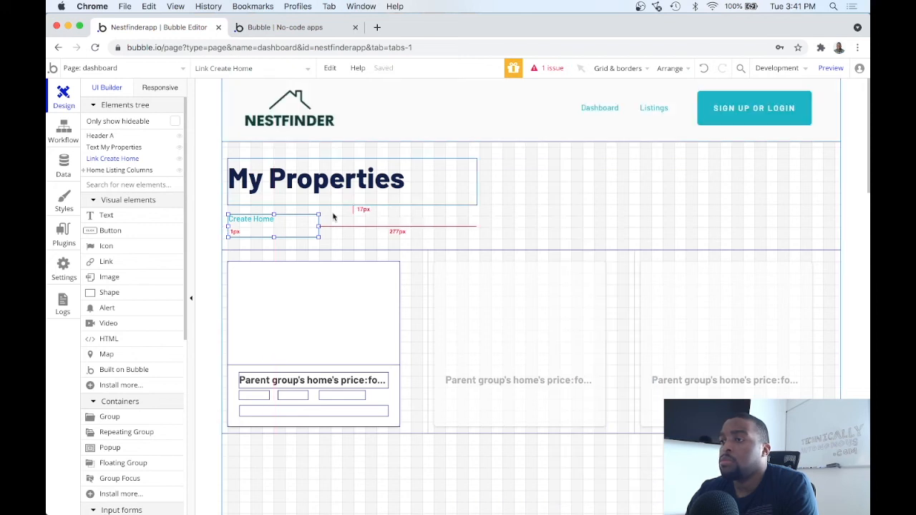
pyautogui.moveTo(274, 223); pyautogui.dragTo(281, 233)
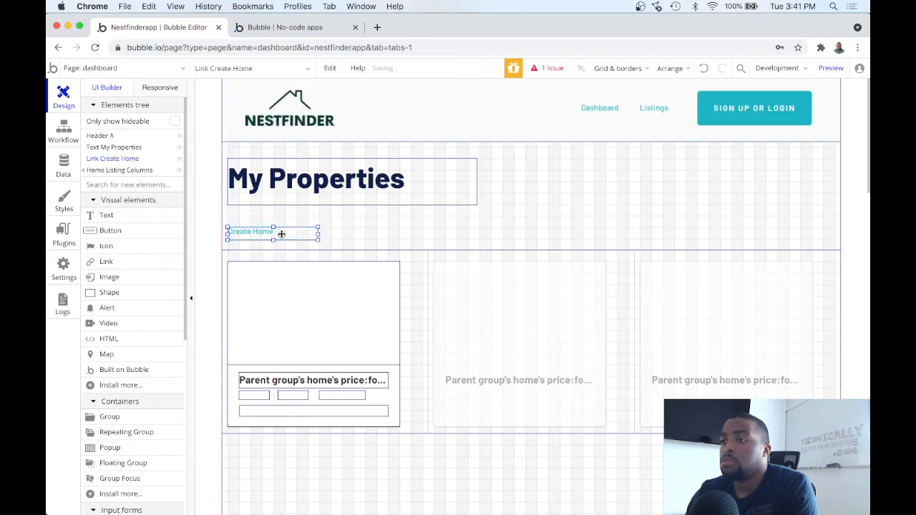
pyautogui.click(831, 68)
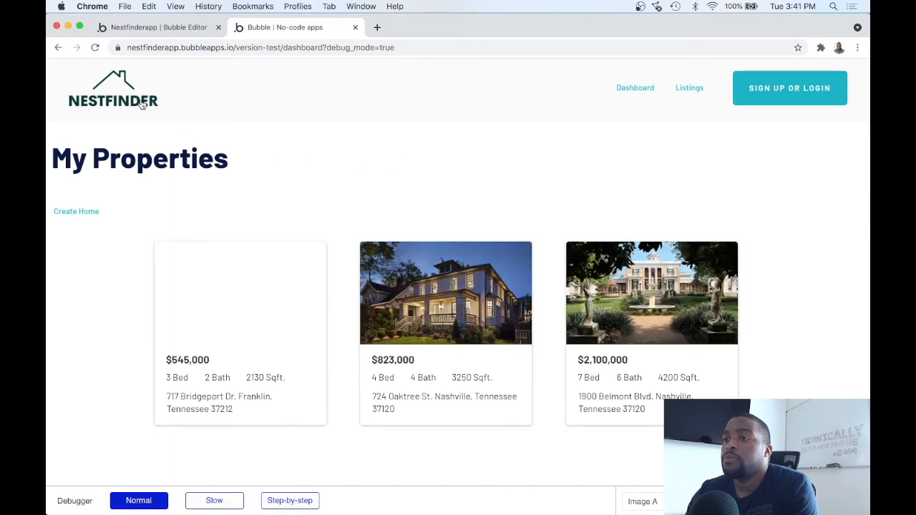
pyautogui.click(99, 213)
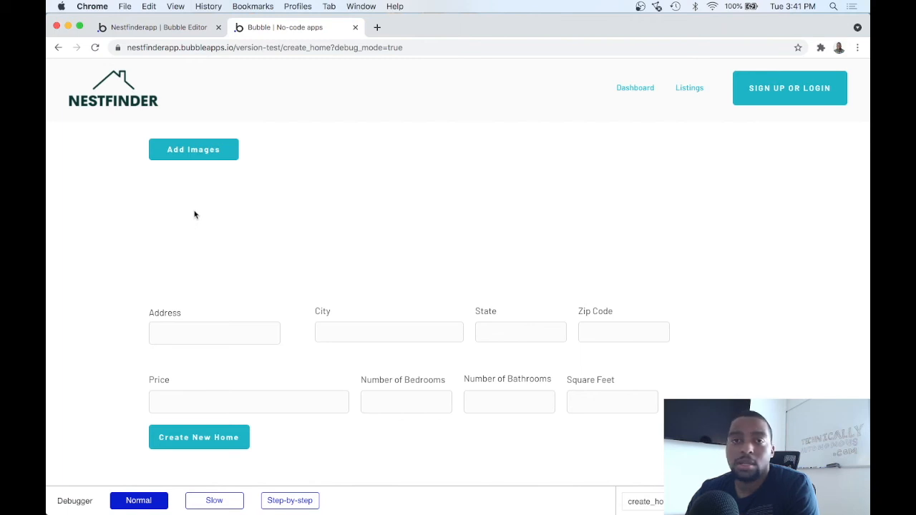
pyautogui.press('super+Left')
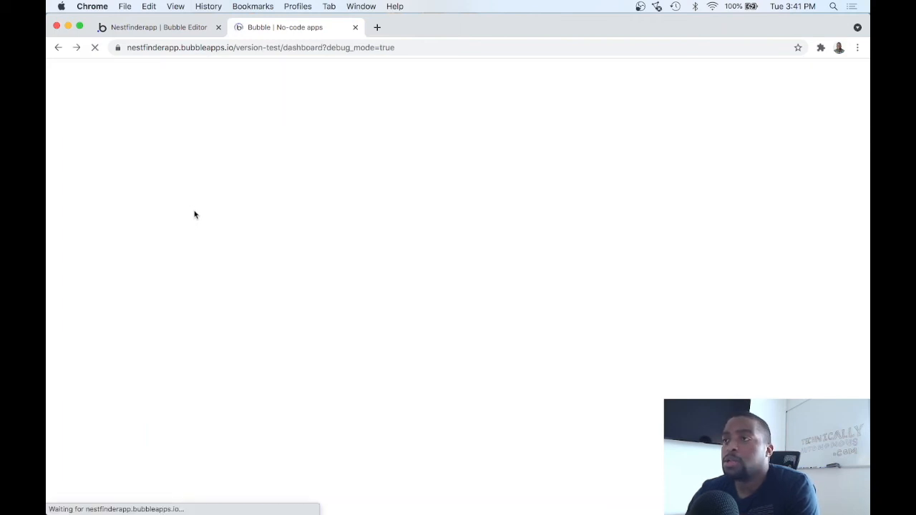
pyautogui.click(169, 29)
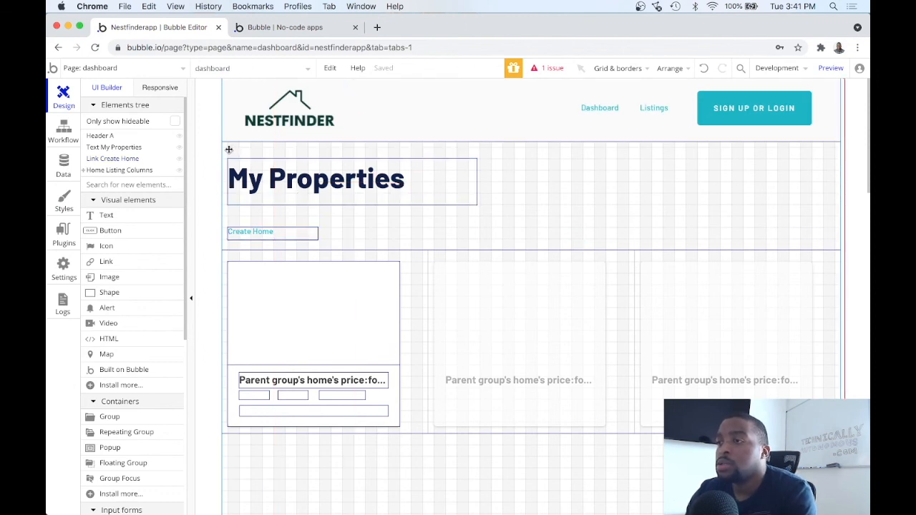
# Try selecting the My Properties title and Create Home link on the canvas
pyautogui.moveTo(229, 150); pyautogui.dragTo(341, 232)
pyautogui.click(339, 241)
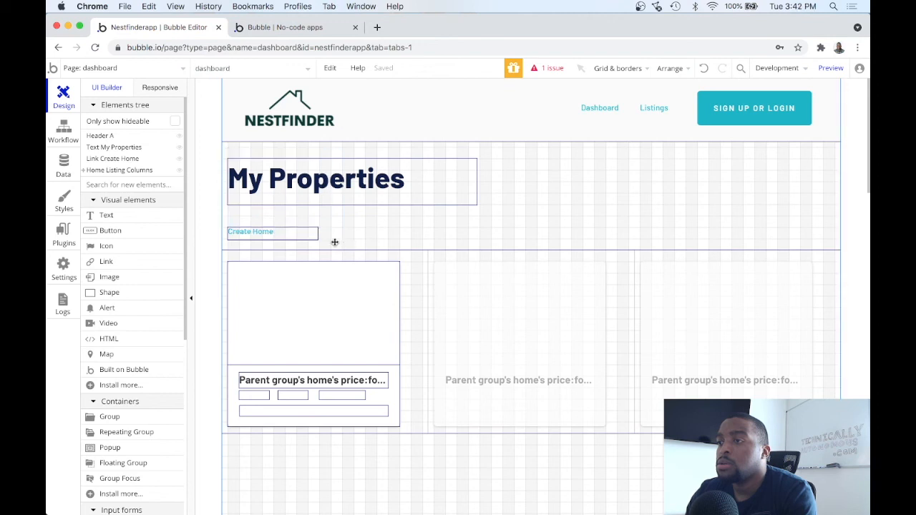
pyautogui.moveTo(309, 244); pyautogui.dragTo(227, 143)
pyautogui.click(222, 150)
pyautogui.moveTo(226, 149); pyautogui.dragTo(491, 241)
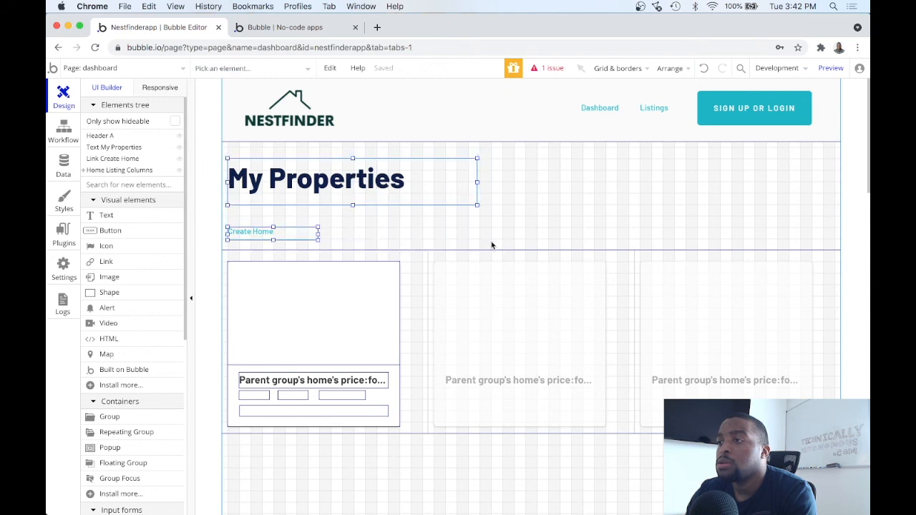
# Make the 1080 px dashboard page fixed-width in its page settings
pyautogui.doubleClick(451, 226)
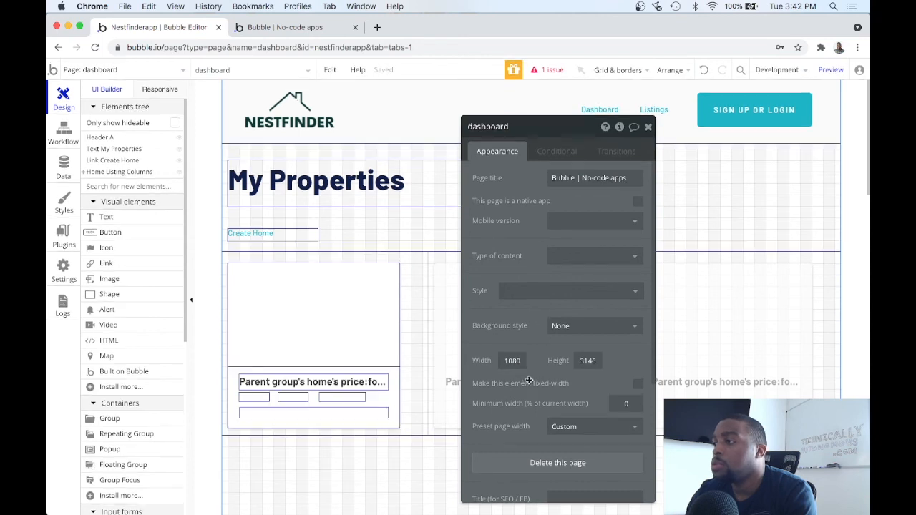
pyautogui.moveTo(551, 131); pyautogui.dragTo(422, 88)
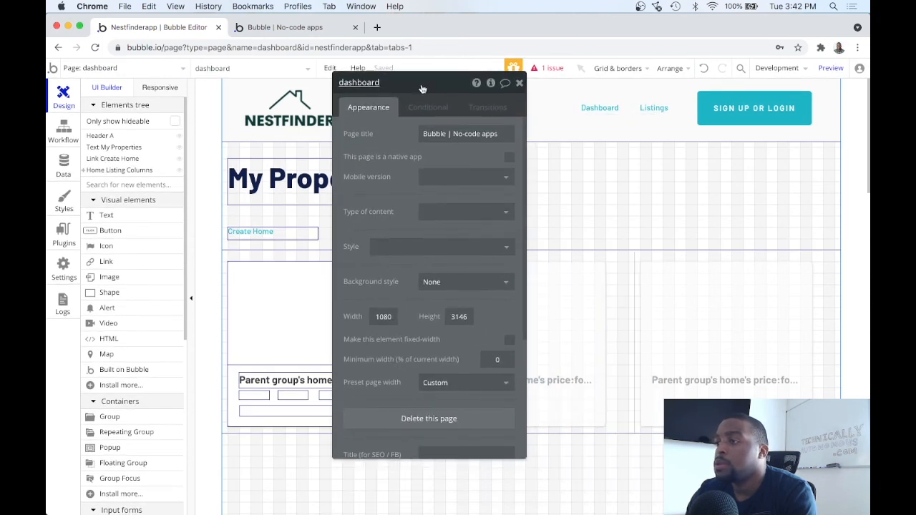
pyautogui.scroll(-2, 414, 215)
pyautogui.scroll(2, 422, 293)
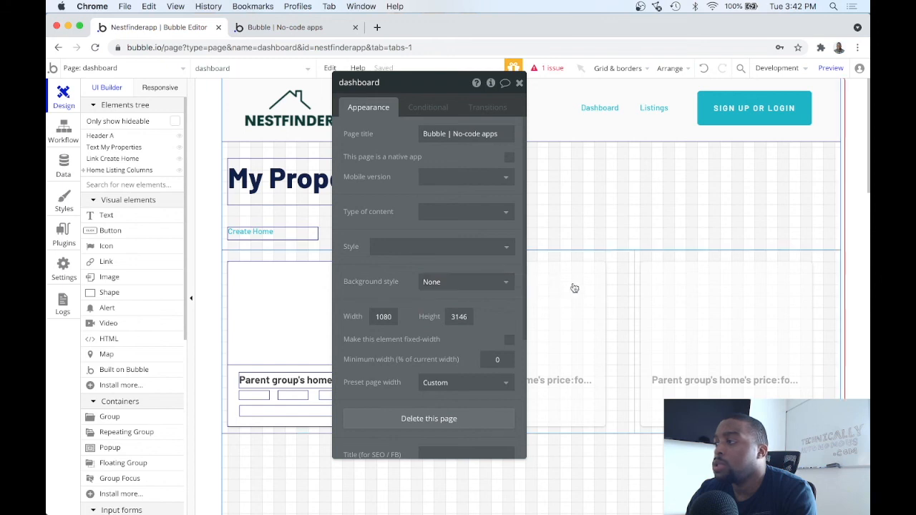
pyautogui.click(606, 265)
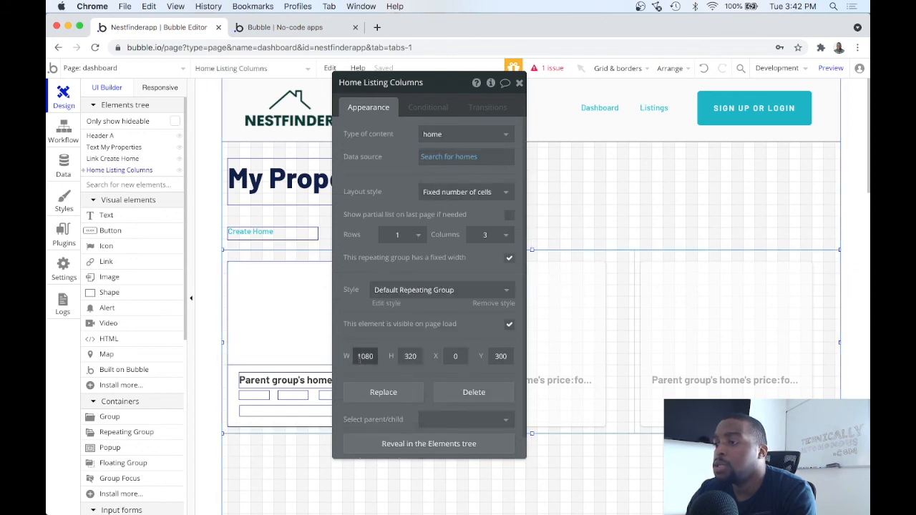
pyautogui.click(573, 219)
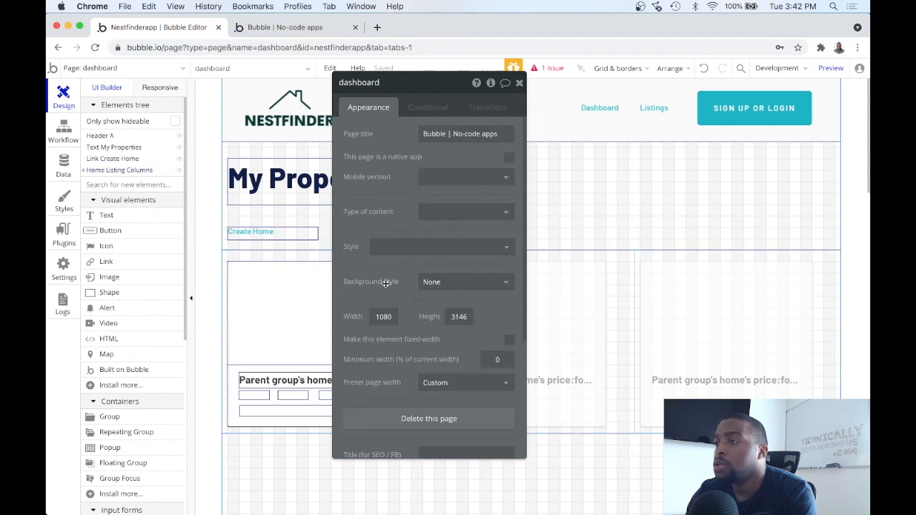
pyautogui.scroll(-3, 392, 327)
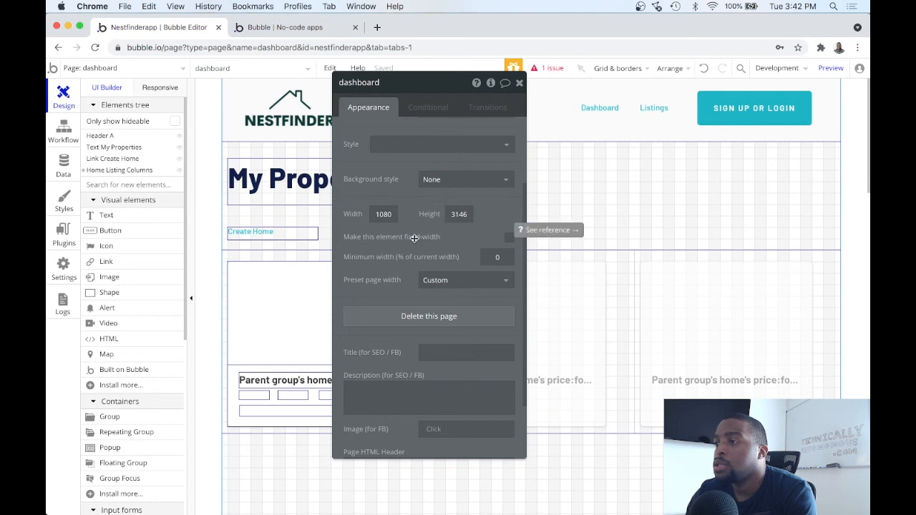
pyautogui.click(509, 239)
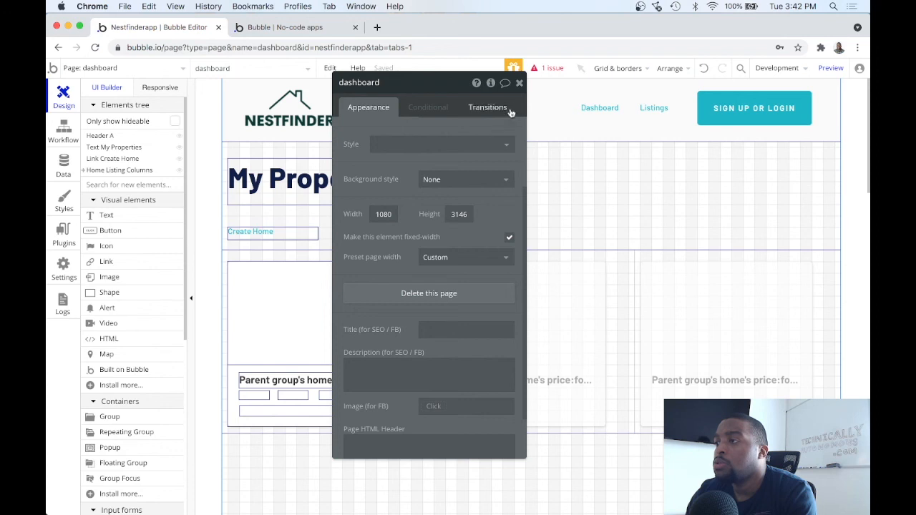
pyautogui.click(520, 82)
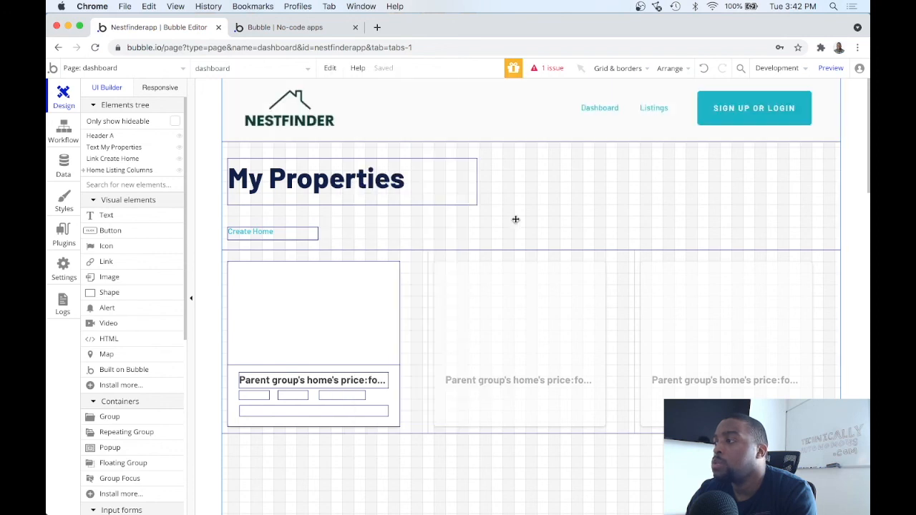
# Group the My Properties title and Create Home link into one Group
pyautogui.rightClick(465, 225)
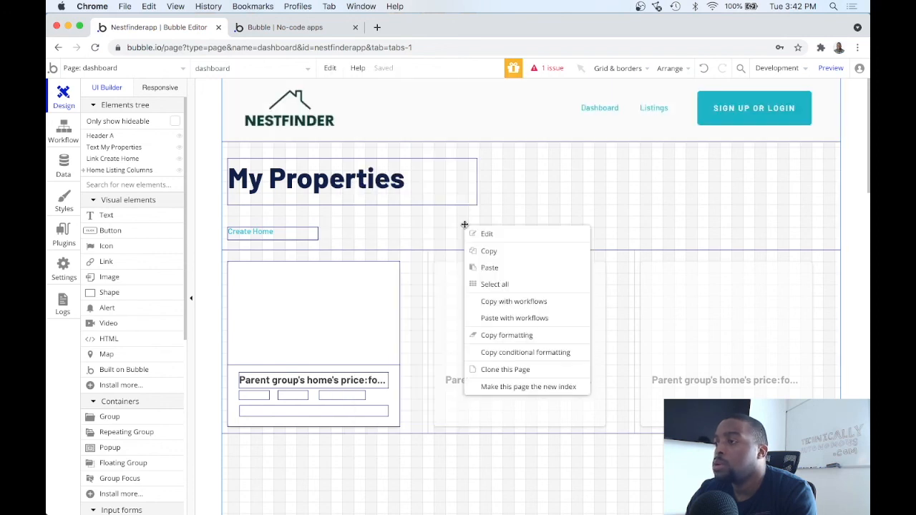
pyautogui.click(427, 244)
pyautogui.click(396, 177)
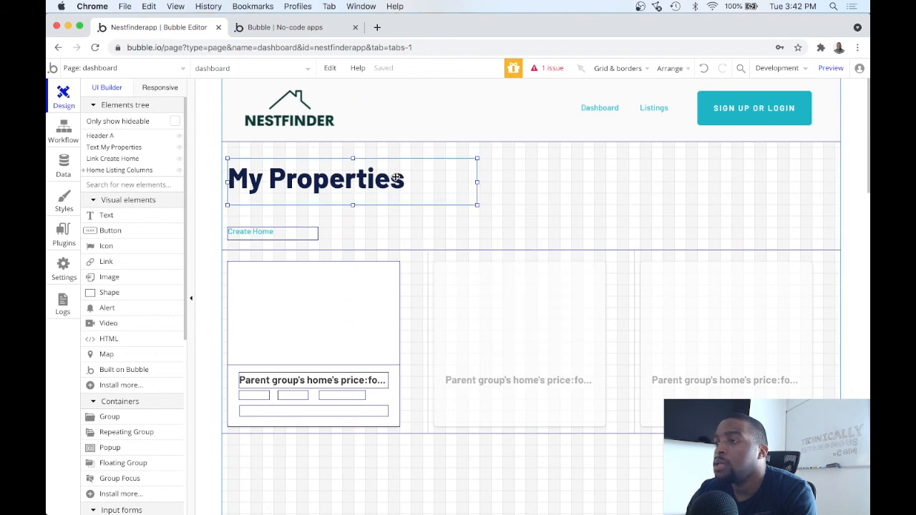
pyautogui.click(308, 227)
pyautogui.click(337, 242)
pyautogui.moveTo(339, 242); pyautogui.dragTo(240, 146)
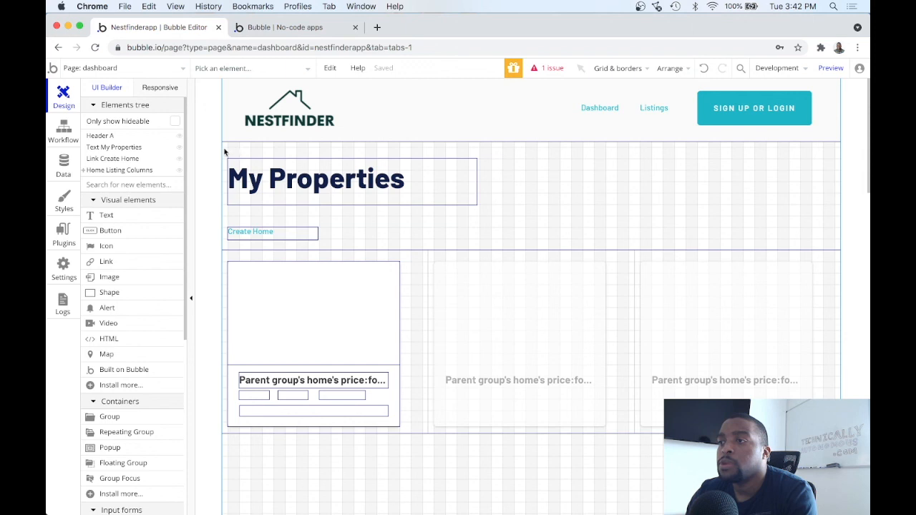
pyautogui.moveTo(225, 149); pyautogui.dragTo(528, 248)
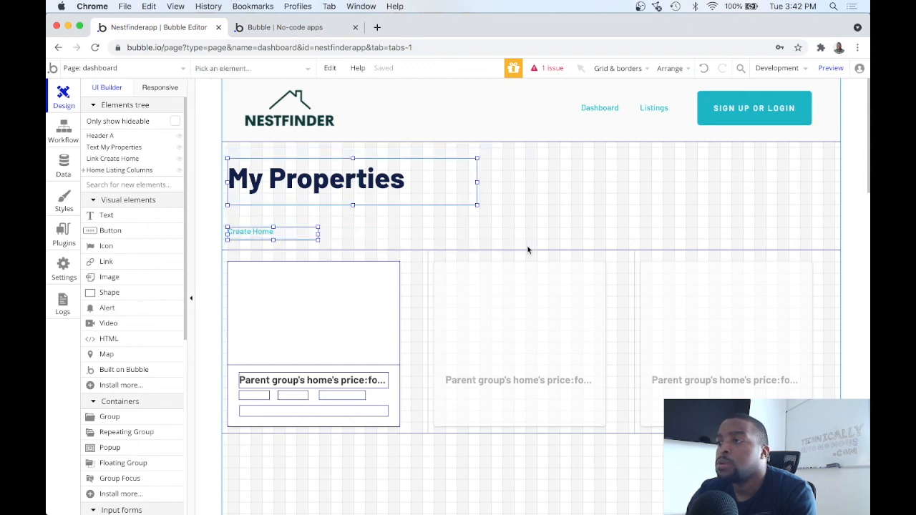
pyautogui.rightClick(426, 192)
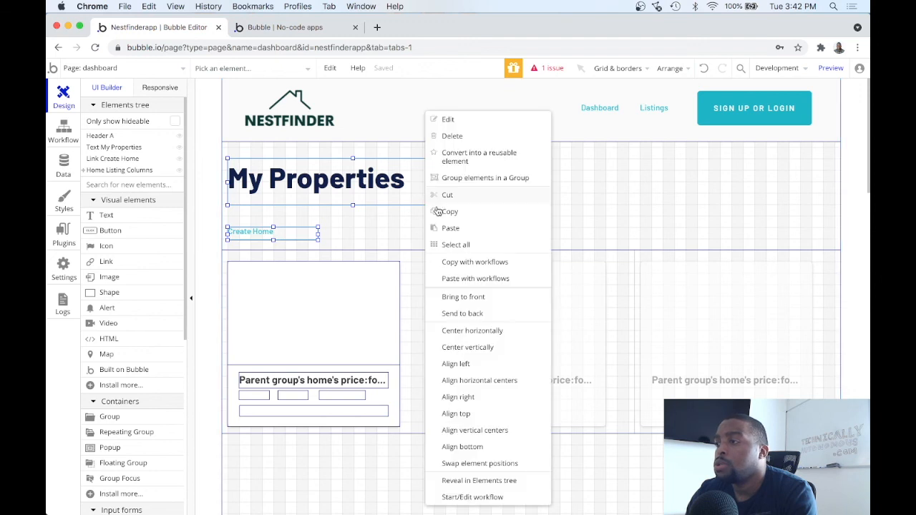
pyautogui.click(483, 180)
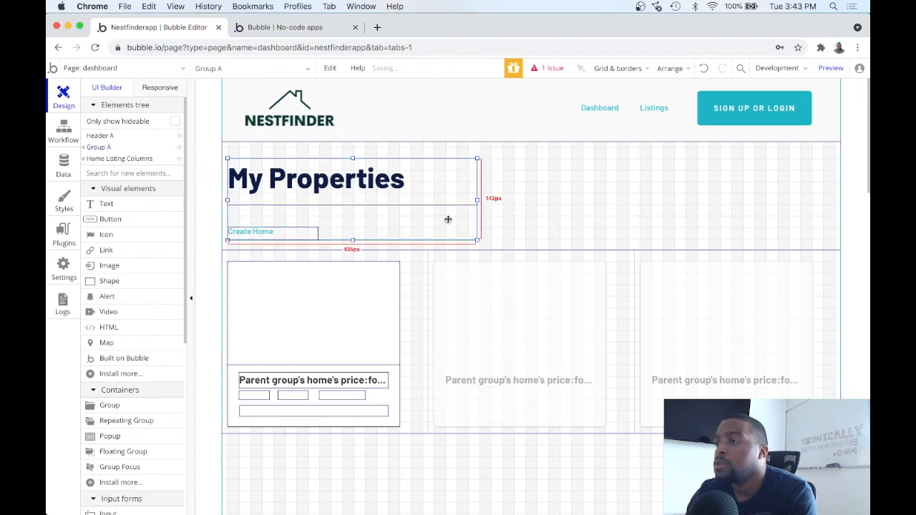
# Set the group's width to 1080, make it fixed-width, and centre it horizontally
pyautogui.doubleClick(448, 218)
pyautogui.doubleClick(366, 333)
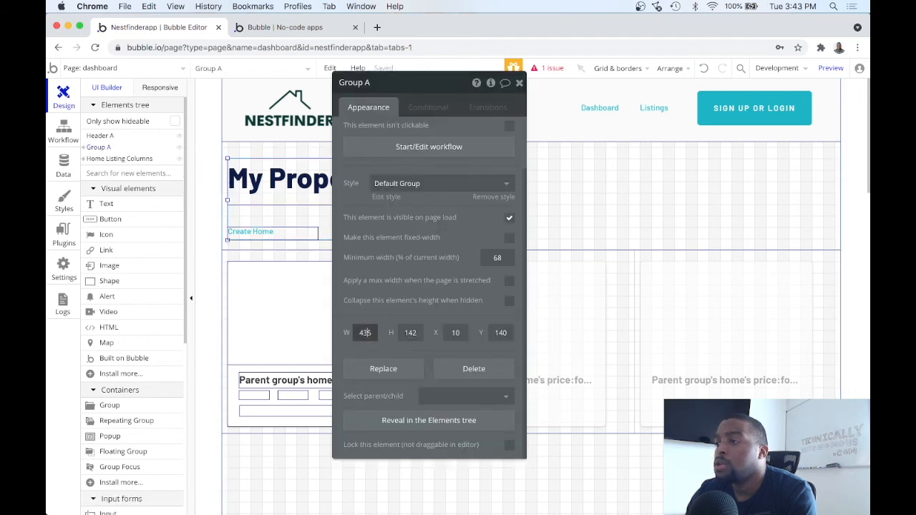
pyautogui.write('180')
pyautogui.press('BackSpace')
pyautogui.press('BackSpace')
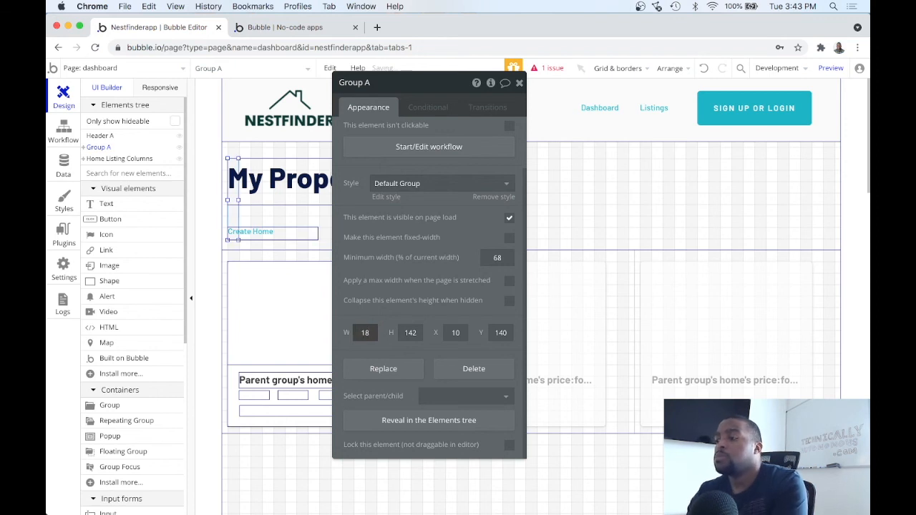
pyautogui.write('080')
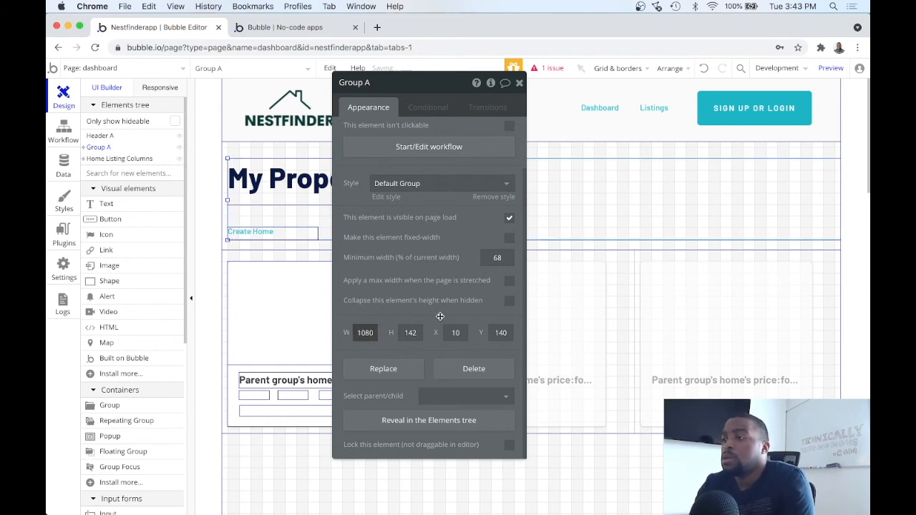
pyautogui.click(509, 238)
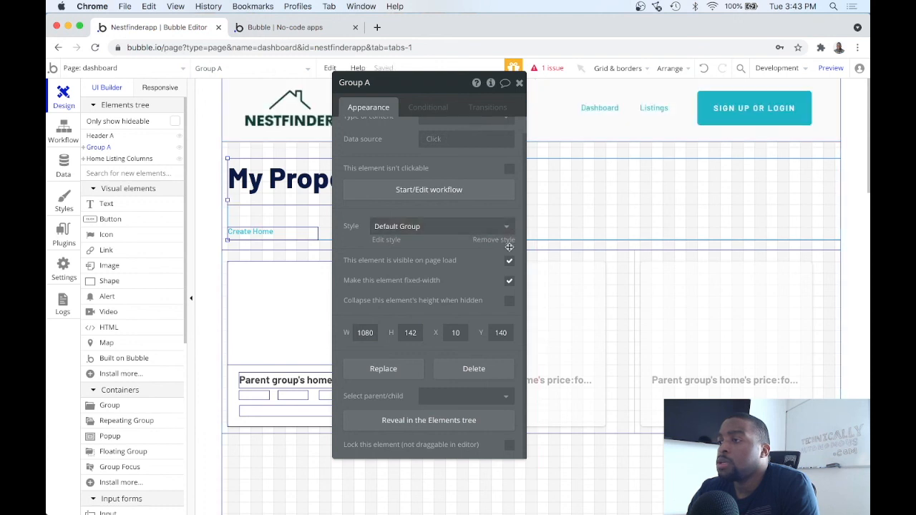
pyautogui.click(520, 82)
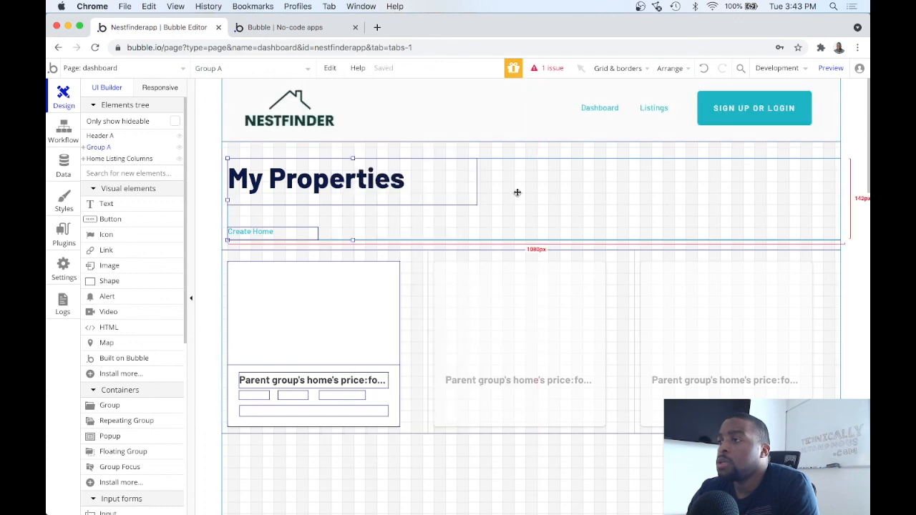
pyautogui.rightClick(467, 227)
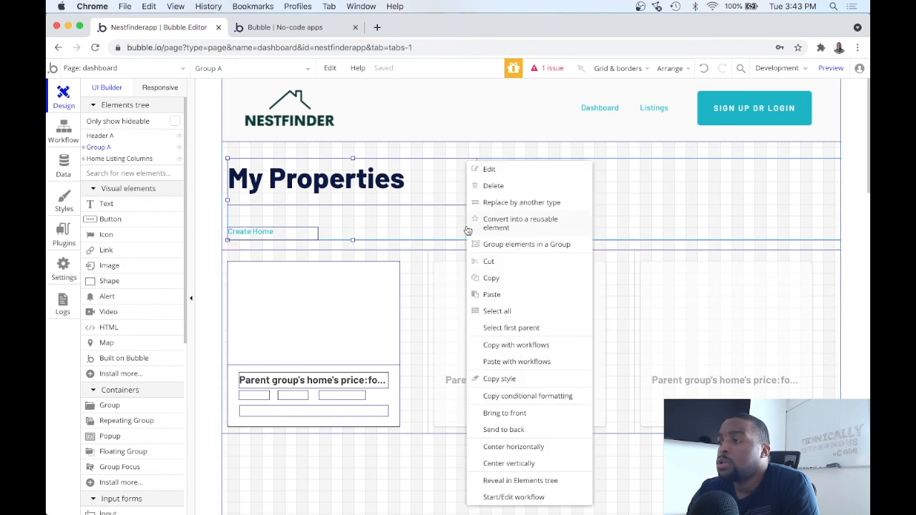
pyautogui.click(539, 446)
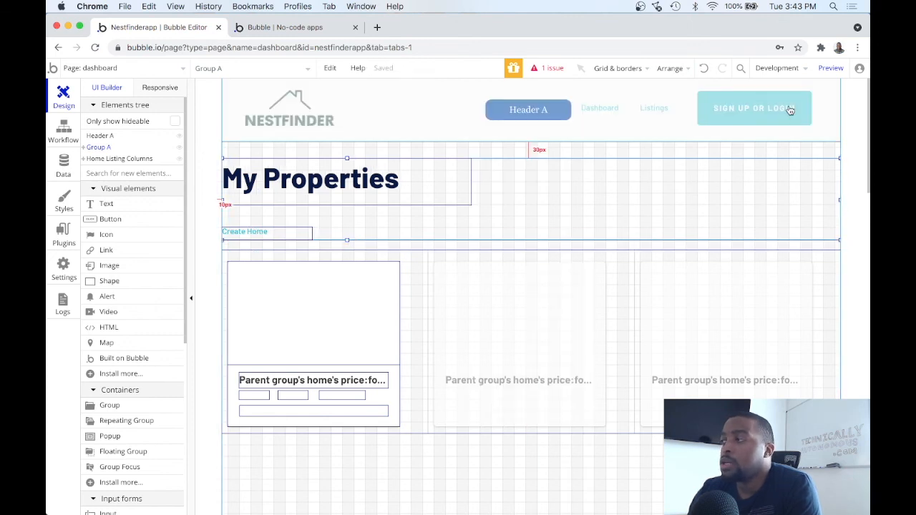
pyautogui.click(830, 68)
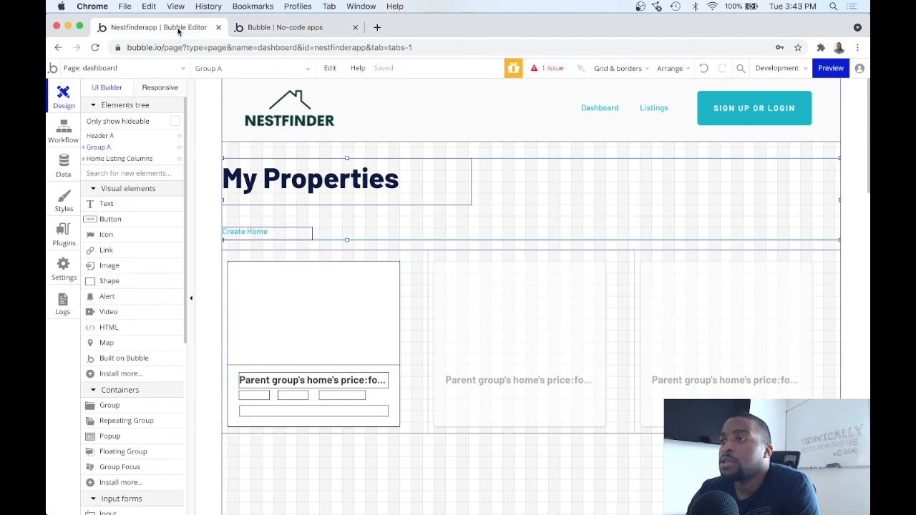
pyautogui.click(165, 27)
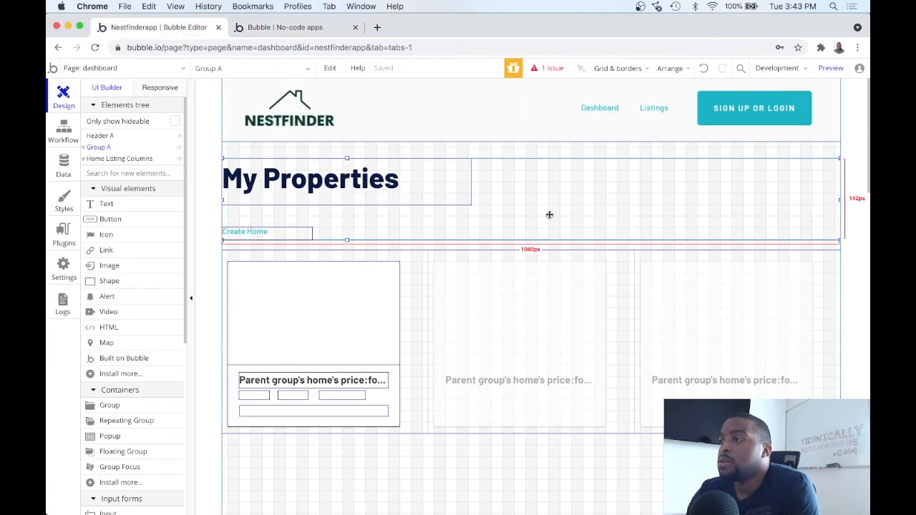
# Turn off fixed-width on the dashboard page, then preview and follow the Create Home link
pyautogui.doubleClick(523, 476)
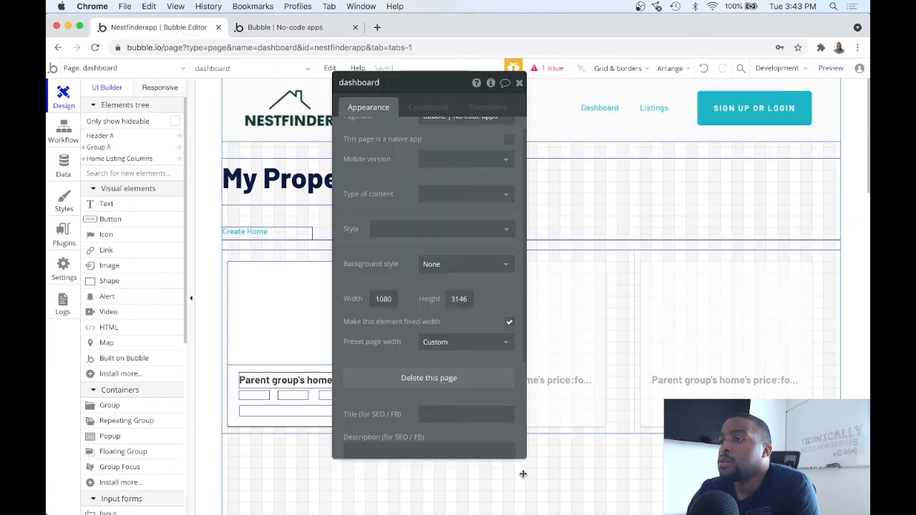
pyautogui.scroll(1, 462, 356)
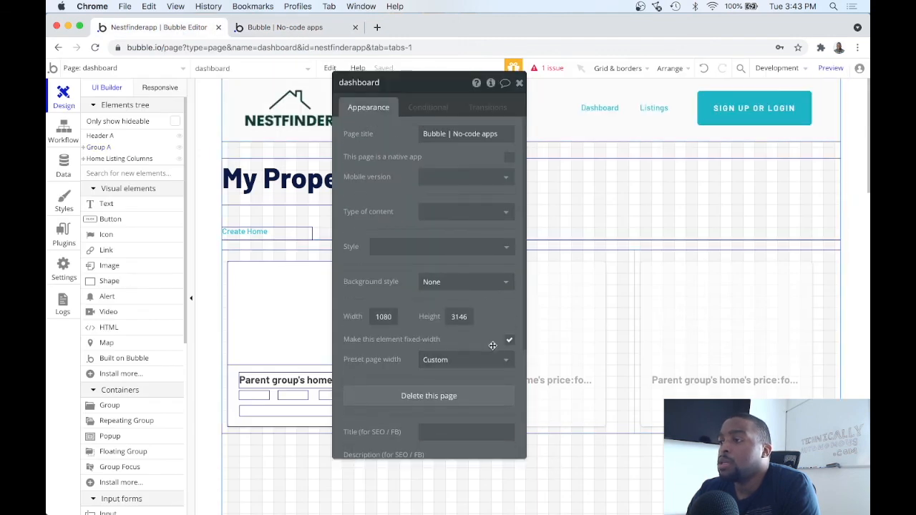
pyautogui.click(508, 342)
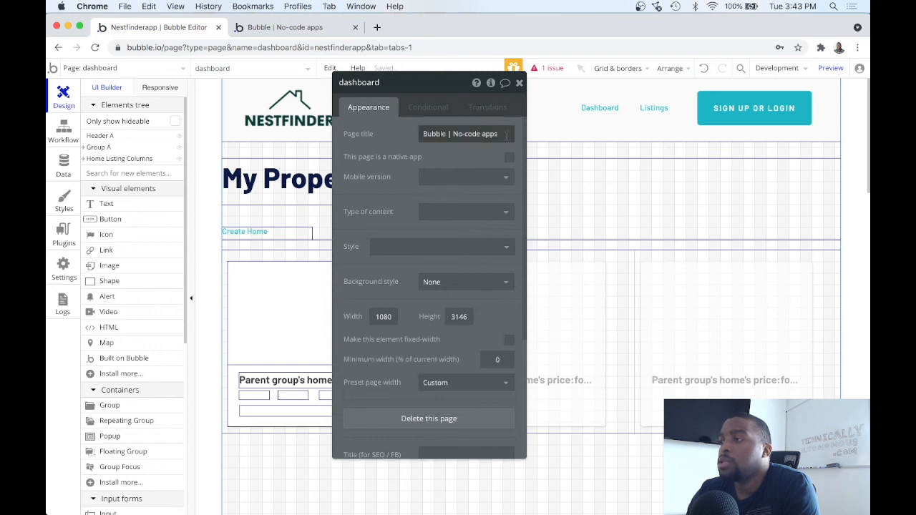
pyautogui.click(520, 83)
pyautogui.click(825, 69)
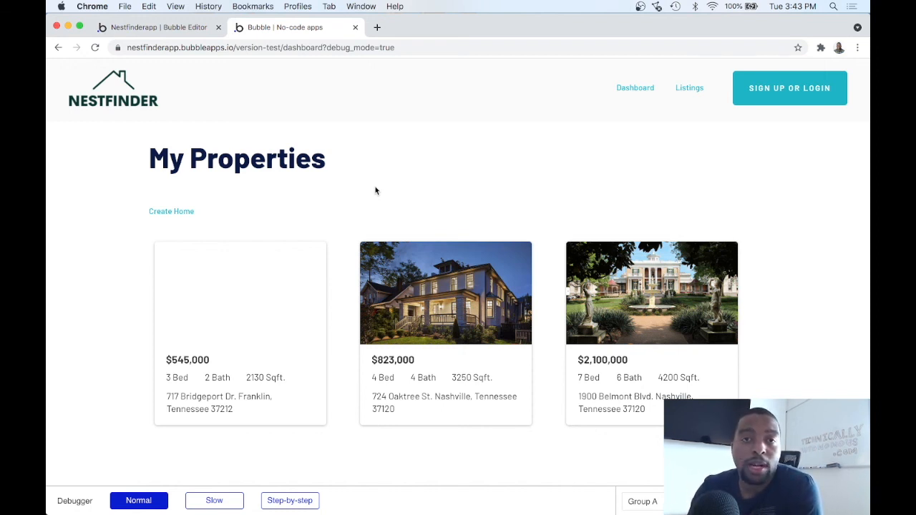
pyautogui.click(177, 212)
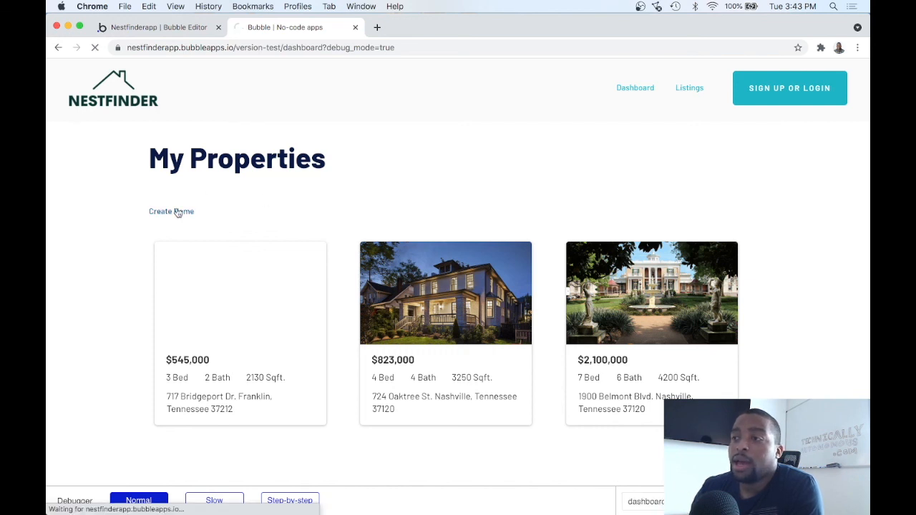